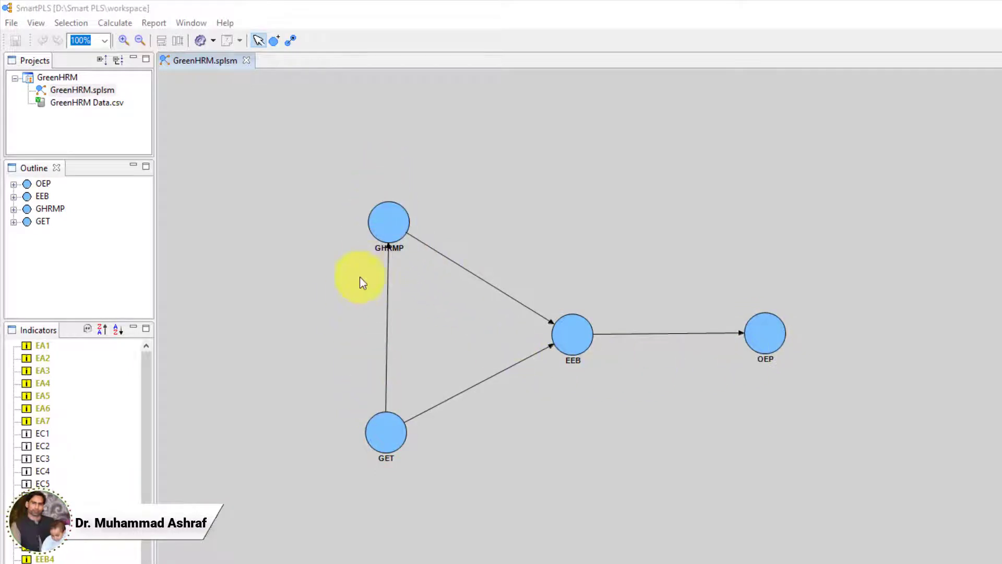
# - Show the measurement model of the OEP construct and align its indicators to the right of it
pyautogui.rightClick(772, 337)
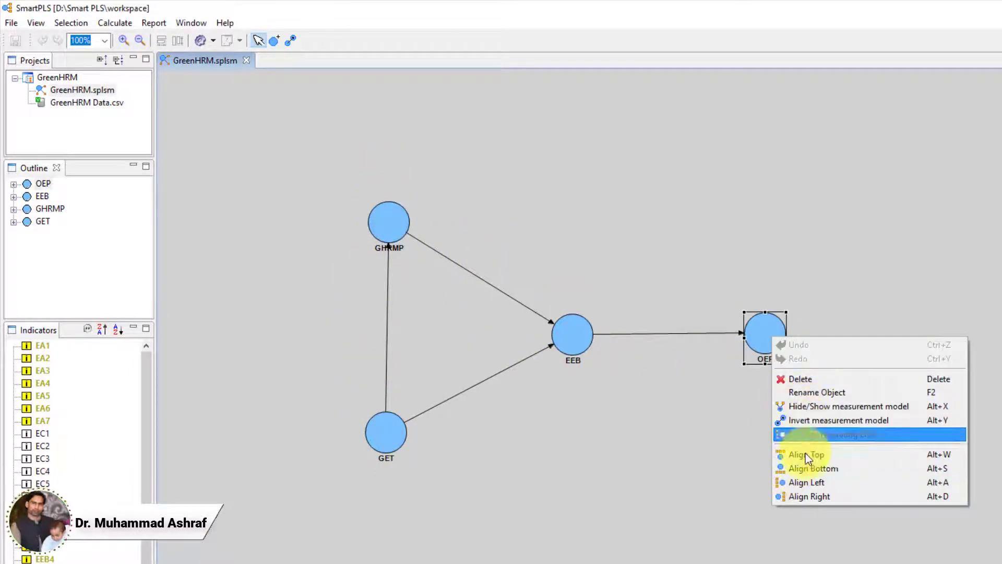
pyautogui.click(837, 406)
pyautogui.rightClick(761, 343)
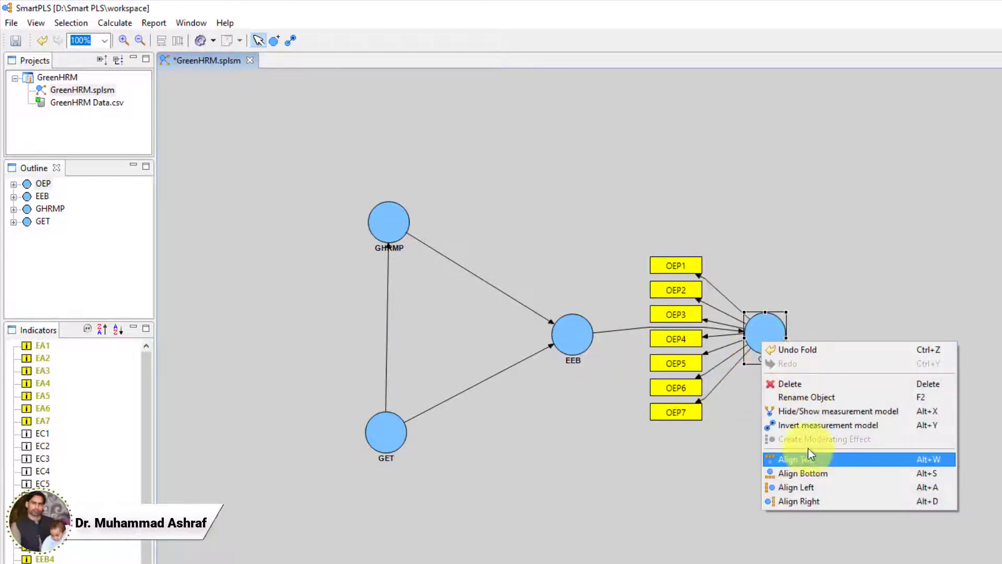
pyautogui.click(804, 501)
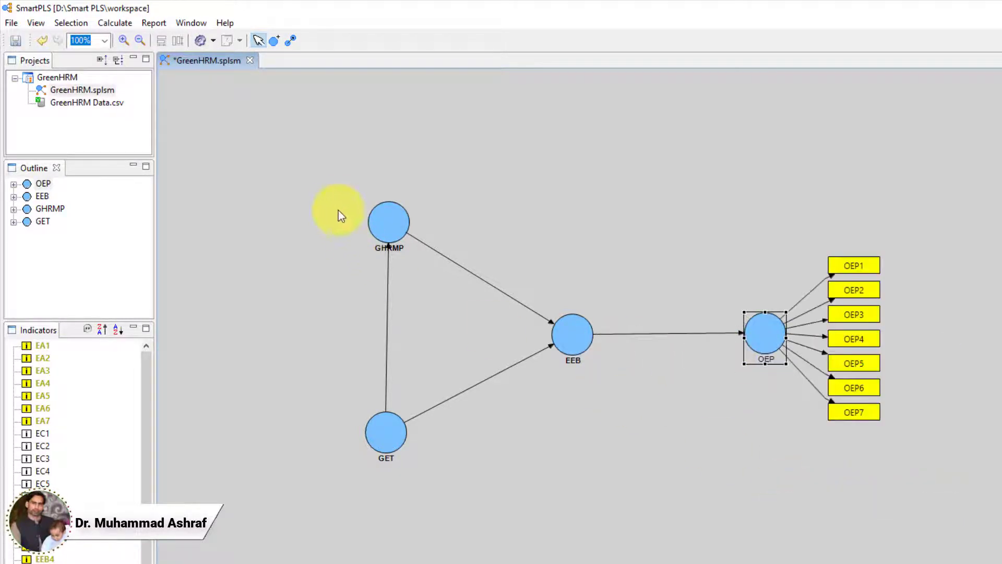
# - Show the measurement models of the GHRMP and GET constructs
pyautogui.rightClick(390, 220)
pyautogui.click(438, 292)
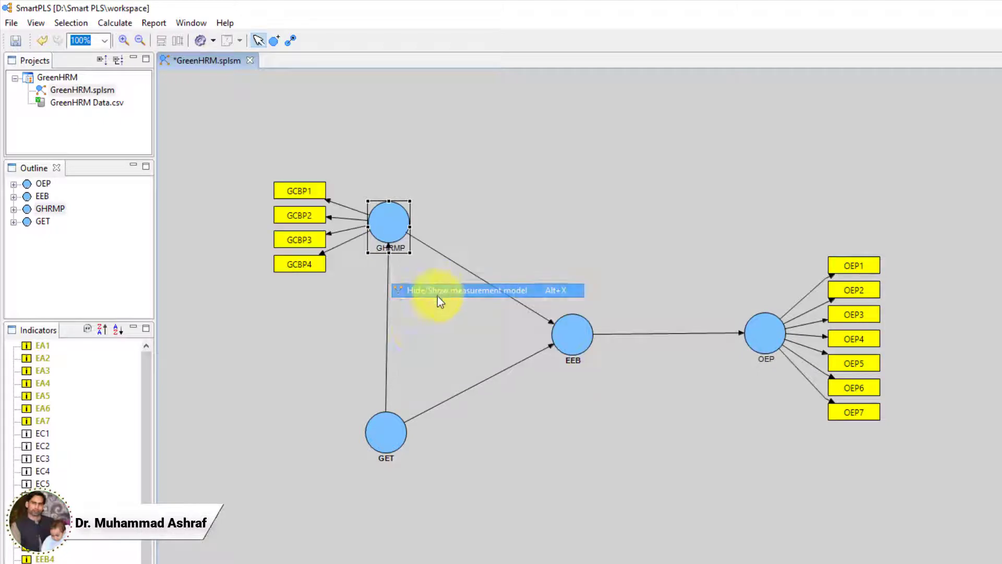
pyautogui.rightClick(392, 417)
pyautogui.click(431, 491)
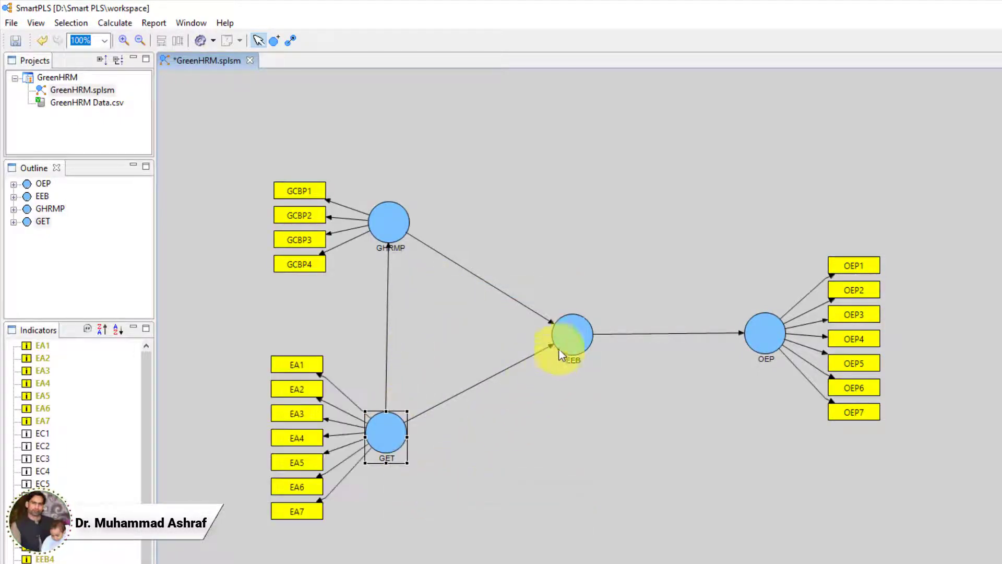
# - Show the measurement model of the EEB construct and hide it again
pyautogui.rightClick(571, 339)
pyautogui.click(626, 408)
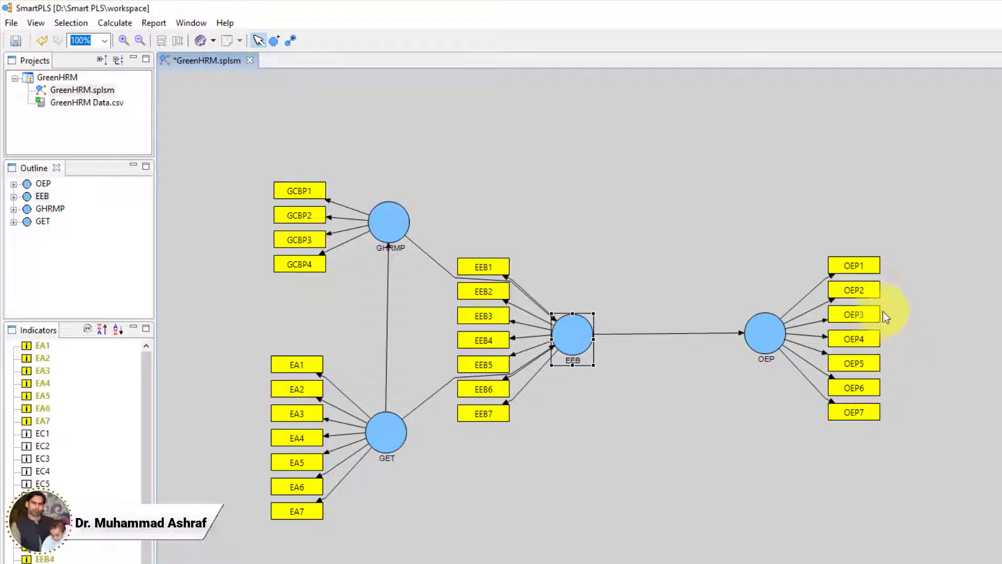
pyautogui.rightClick(571, 330)
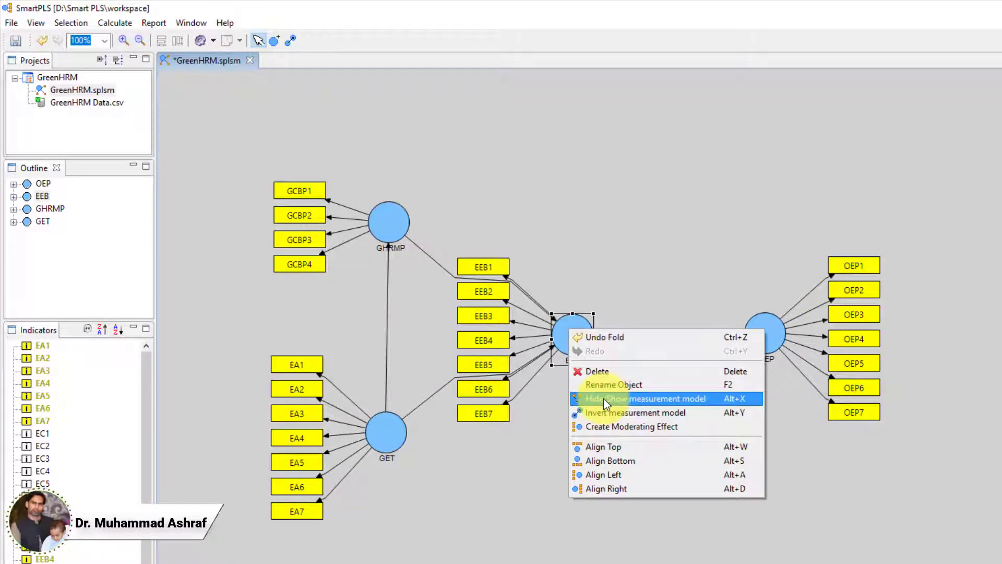
pyautogui.click(603, 399)
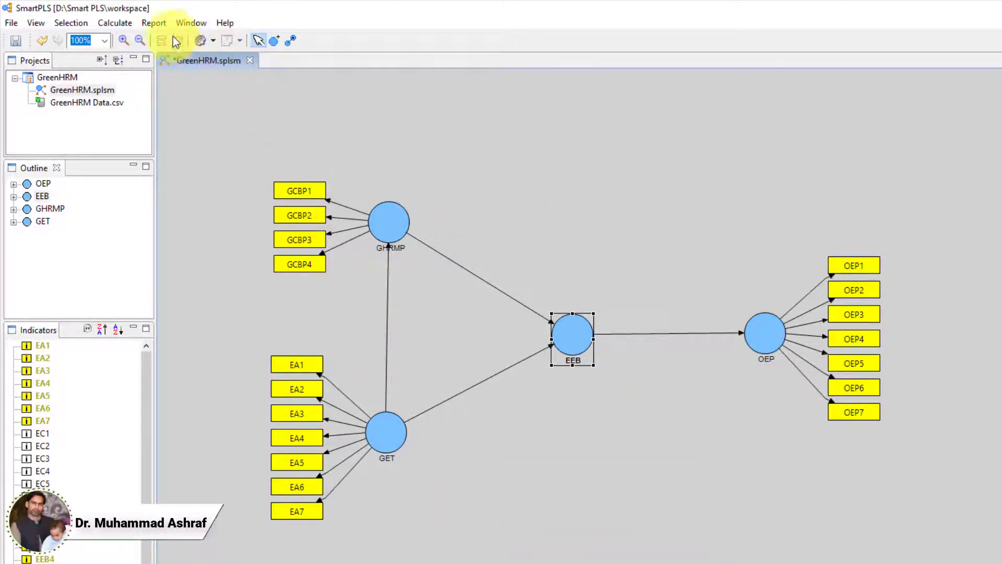
# - Run the PLS Algorithm on the GreenHRM model with the Path Weighting Scheme and 300 maximum iterations
pyautogui.click(112, 23)
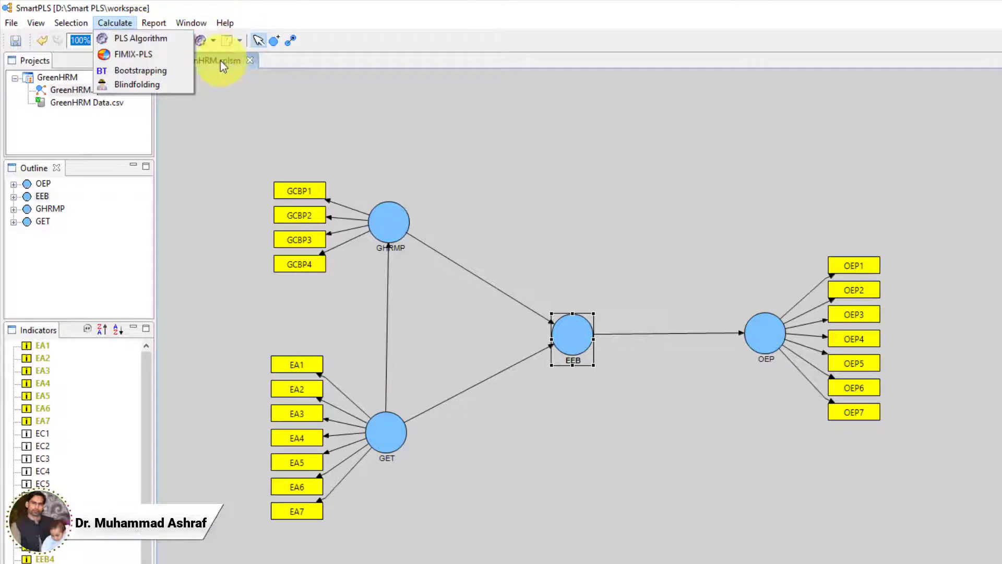
pyautogui.click(209, 87)
pyautogui.click(212, 41)
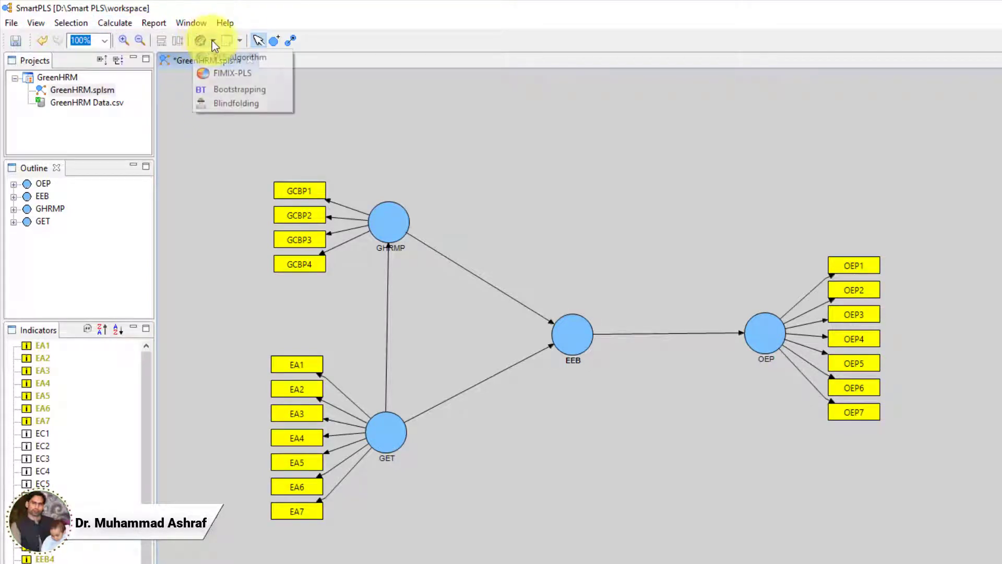
pyautogui.click(234, 59)
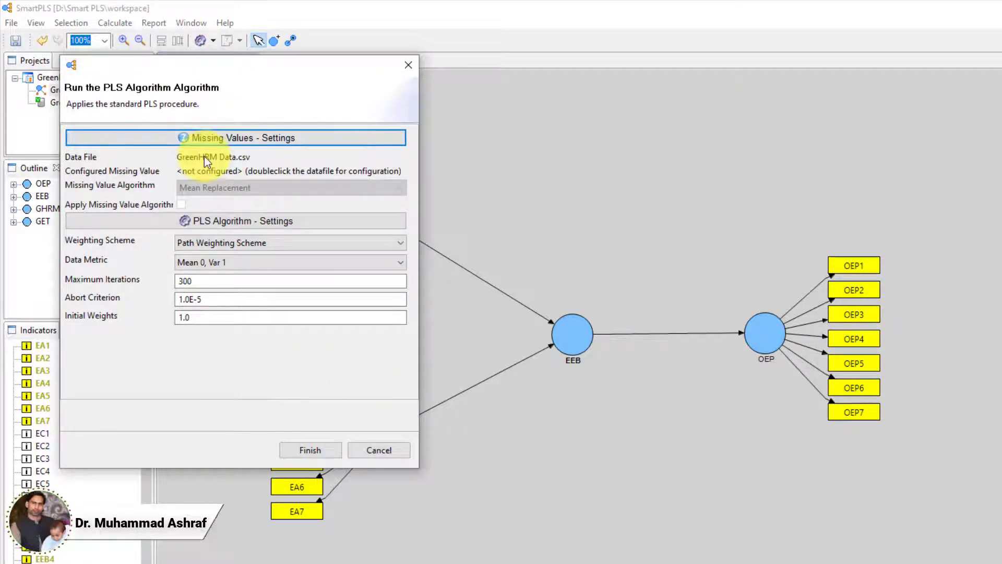
pyautogui.click(313, 452)
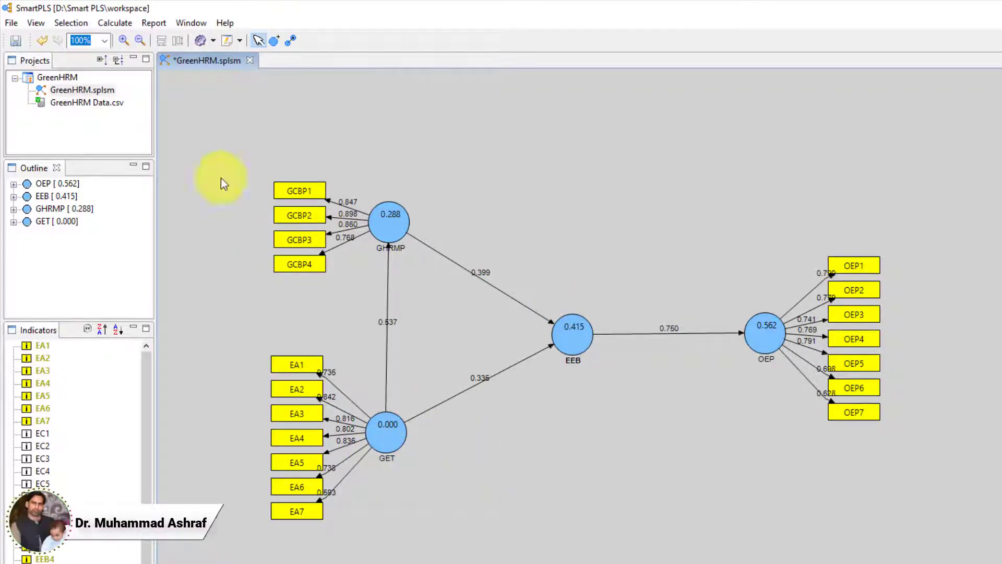
# - Generate the Default Report and display the Overview of its Quality Criteria
pyautogui.click(150, 24)
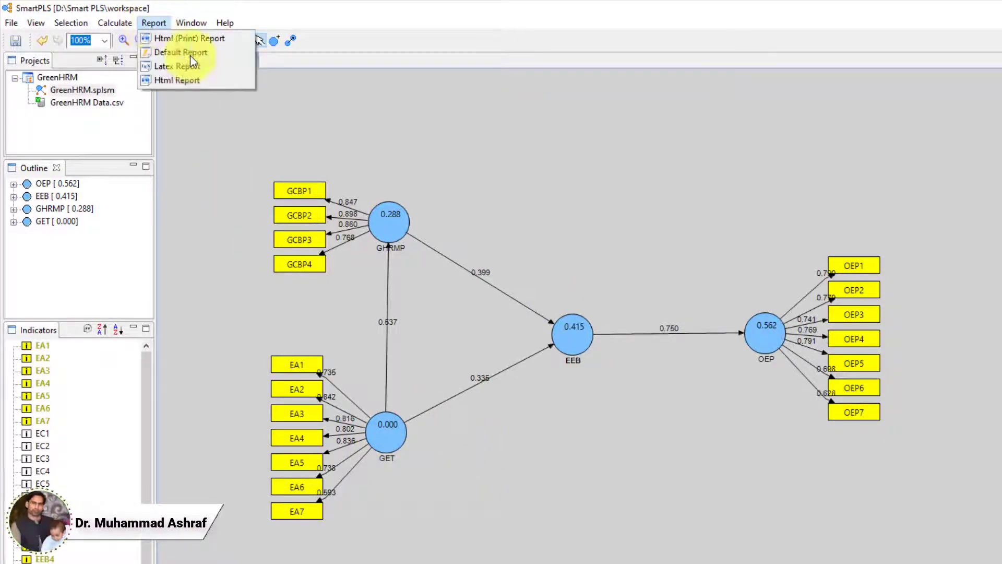
pyautogui.click(177, 120)
pyautogui.click(240, 42)
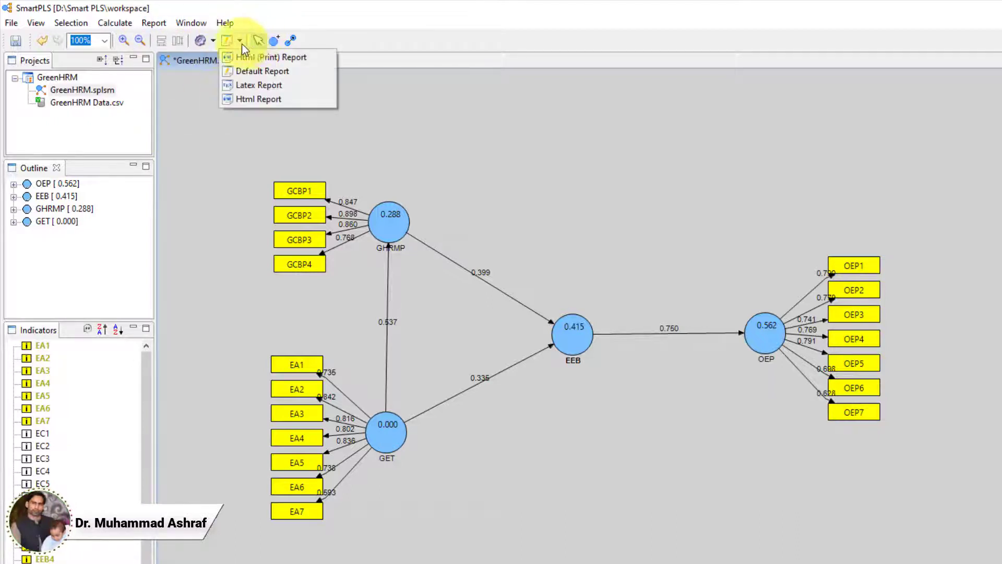
pyautogui.click(246, 71)
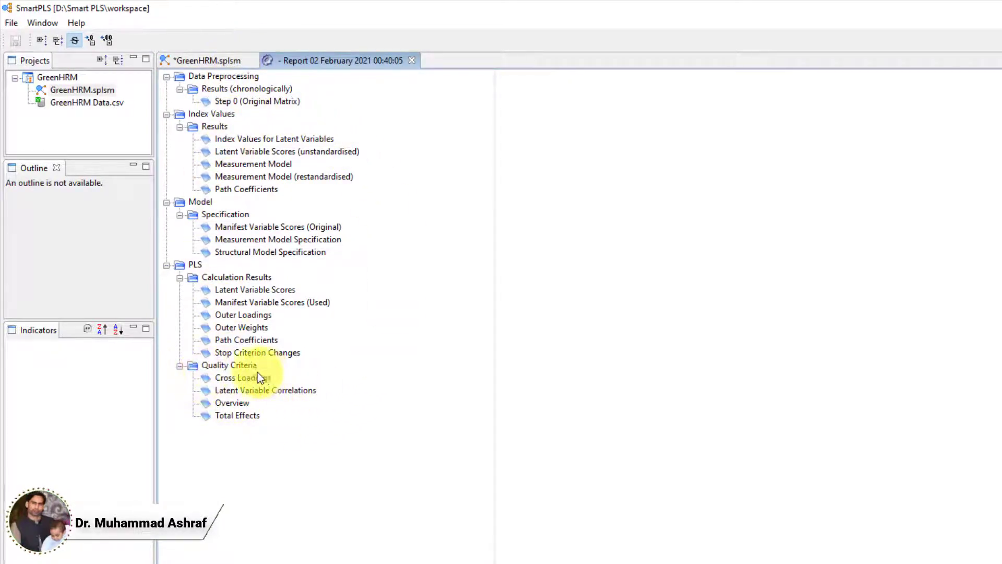
pyautogui.click(233, 405)
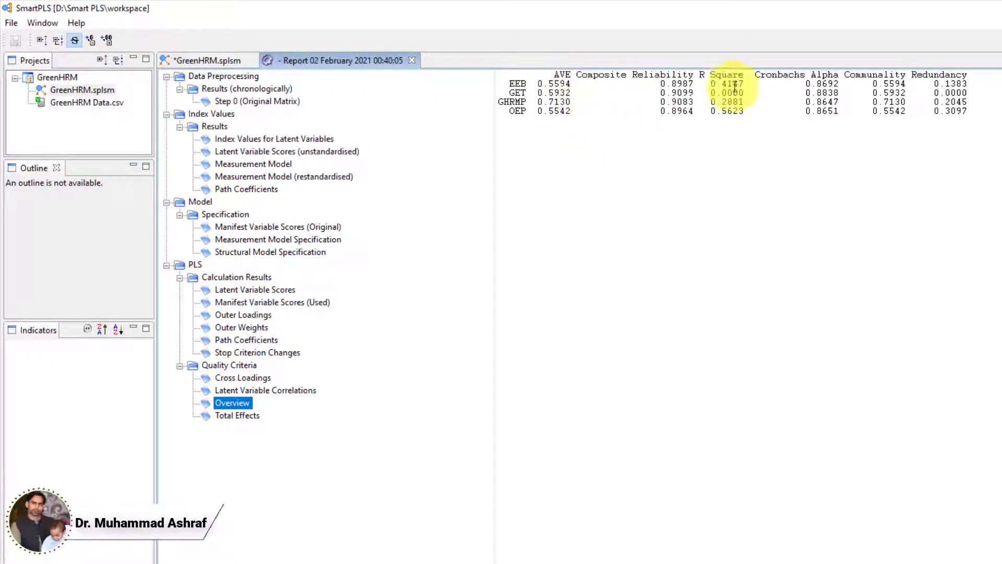
# - Examine the quality criteria in the overview table, from AVE to Redundancy, focusing on Cronbachs Alpha and Composite Reliability
pyautogui.click(556, 73)
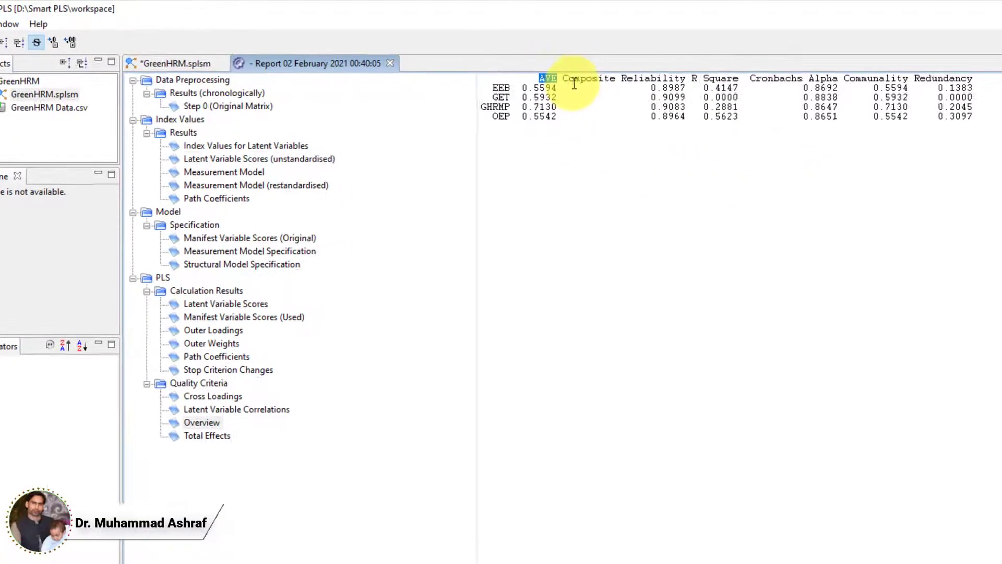
pyautogui.moveTo(576, 74); pyautogui.dragTo(965, 93)
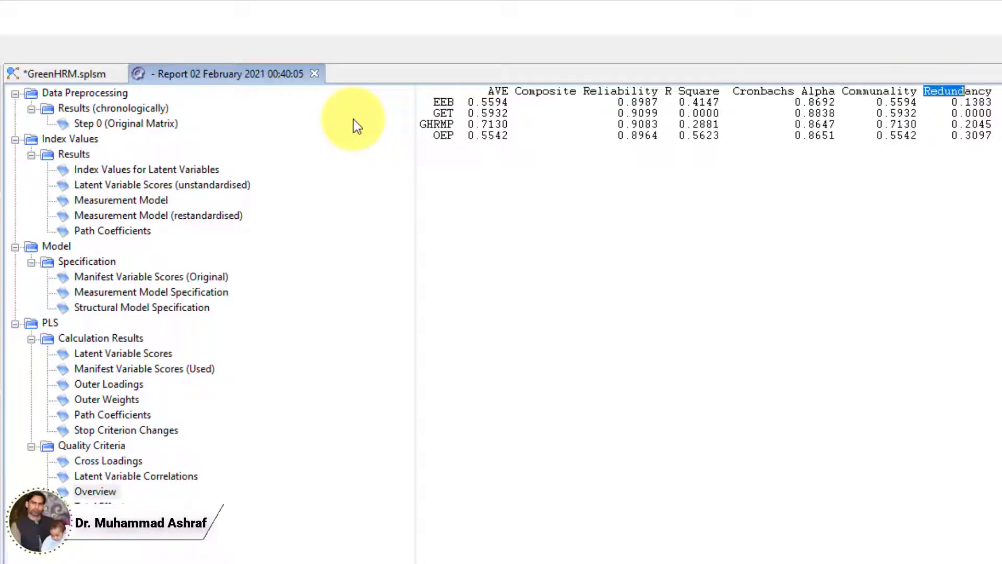
pyautogui.doubleClick(782, 95)
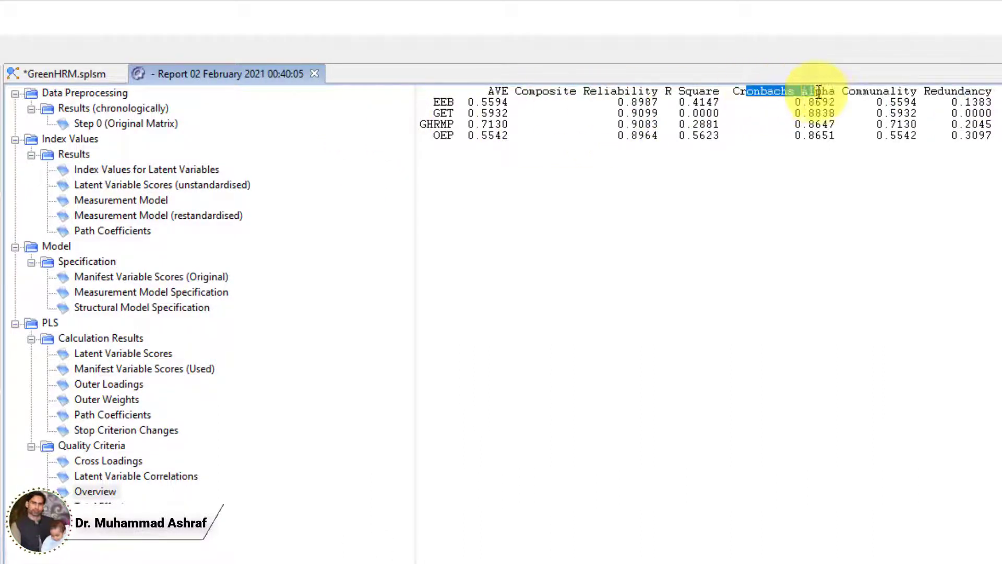
pyautogui.moveTo(528, 92); pyautogui.dragTo(650, 92)
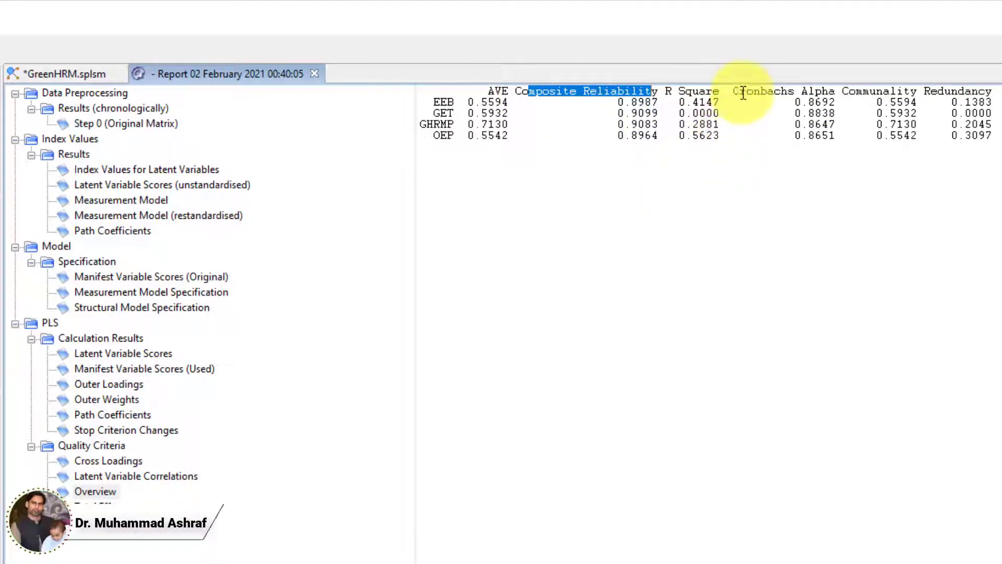
pyautogui.moveTo(733, 92); pyautogui.dragTo(785, 99)
pyautogui.moveTo(537, 94); pyautogui.dragTo(646, 97)
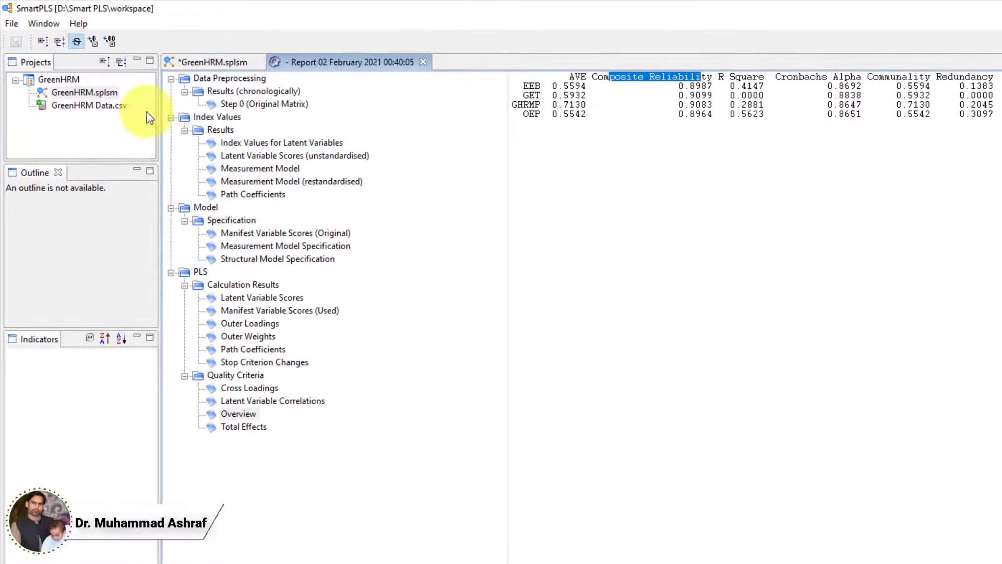
# - Check the indicator loadings in the GreenHRM model and examine the AVE column in the report overview
pyautogui.click(205, 64)
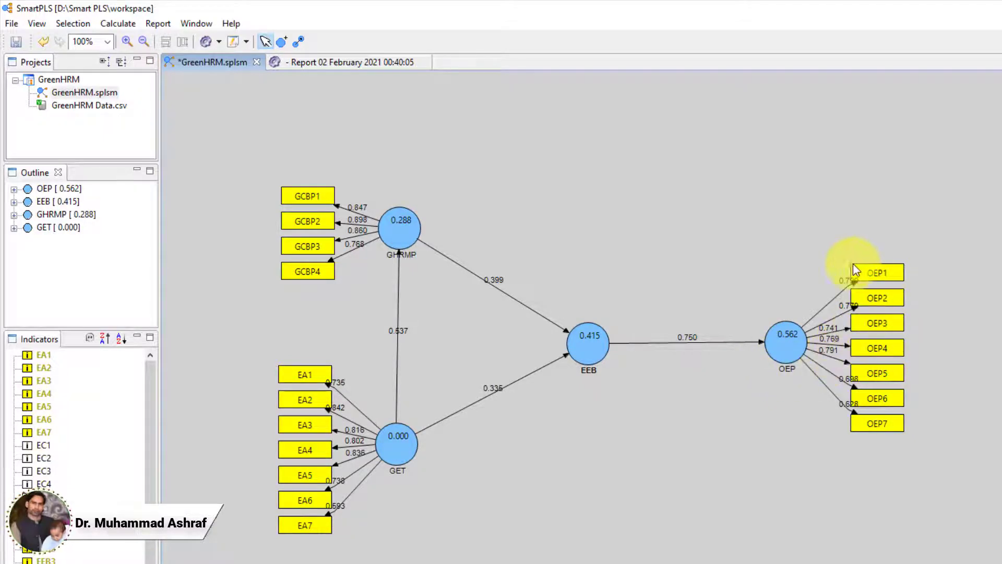
pyautogui.click(297, 65)
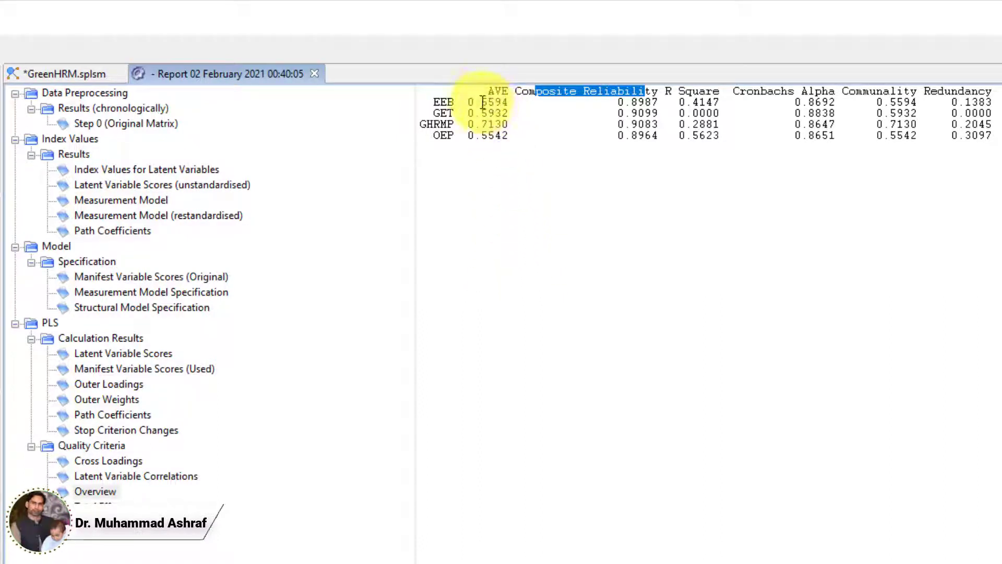
pyautogui.moveTo(487, 91); pyautogui.dragTo(507, 92)
pyautogui.click(568, 177)
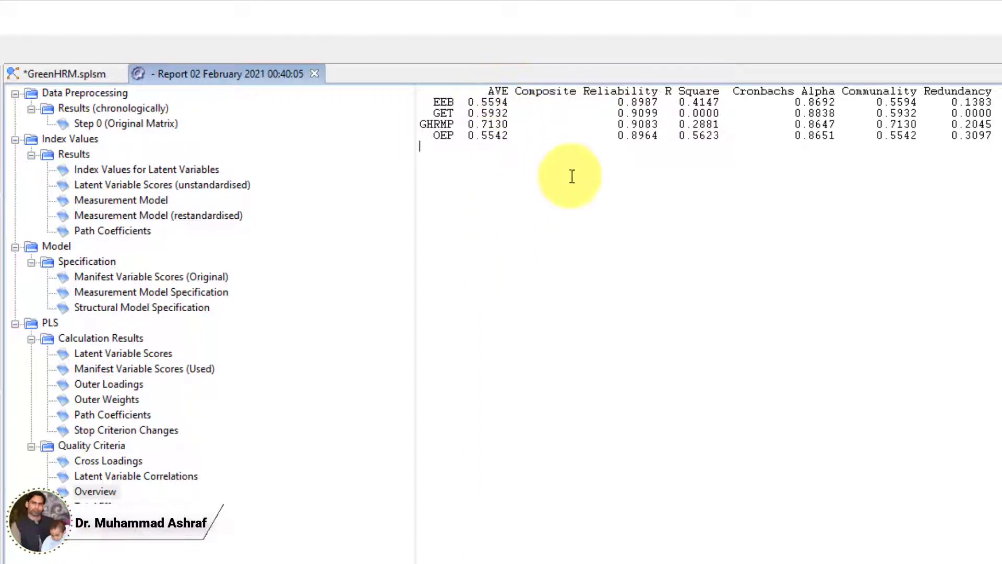
pyautogui.click(845, 92)
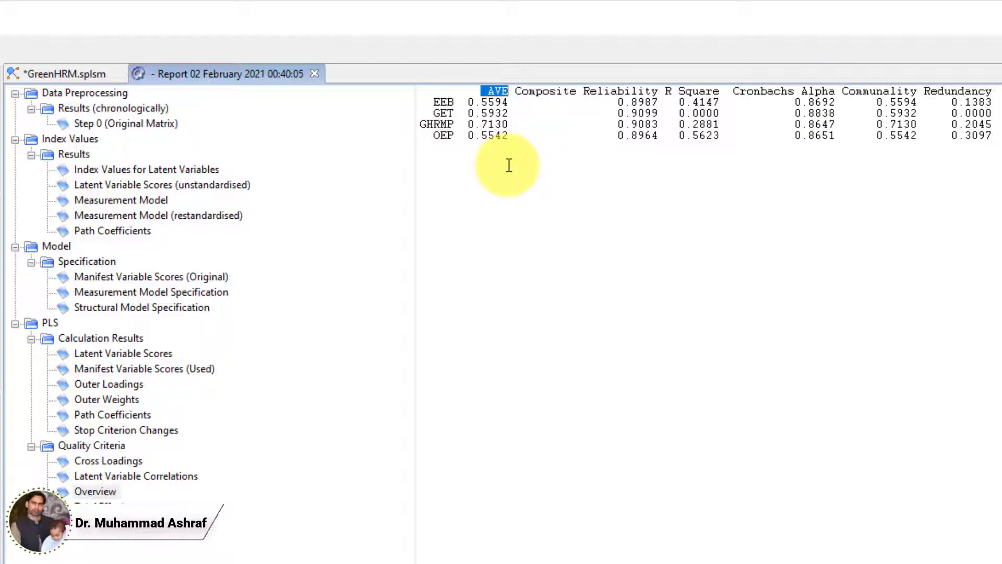
pyautogui.moveTo(509, 91); pyautogui.dragTo(489, 90)
pyautogui.click(448, 142)
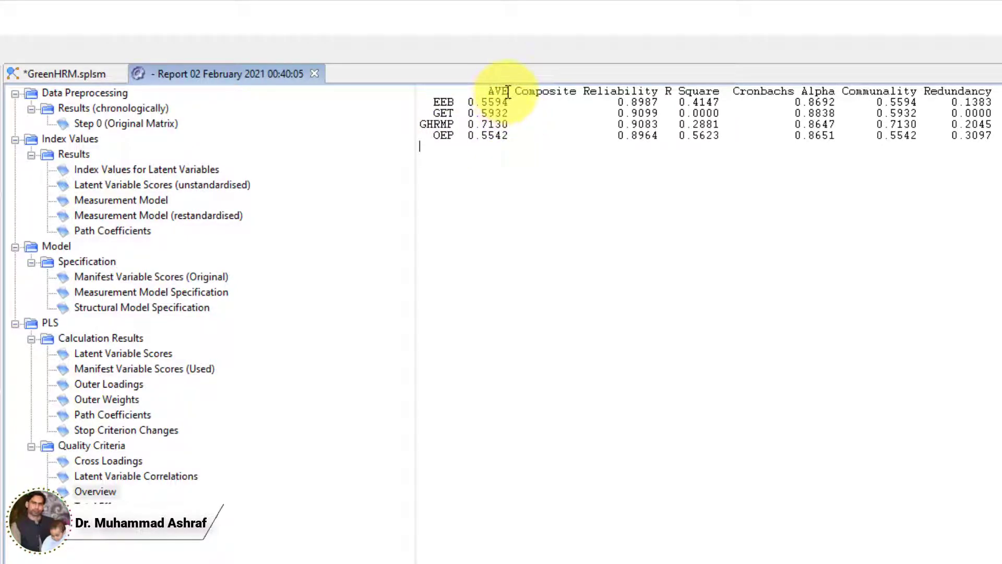
pyautogui.moveTo(509, 92); pyautogui.dragTo(508, 111)
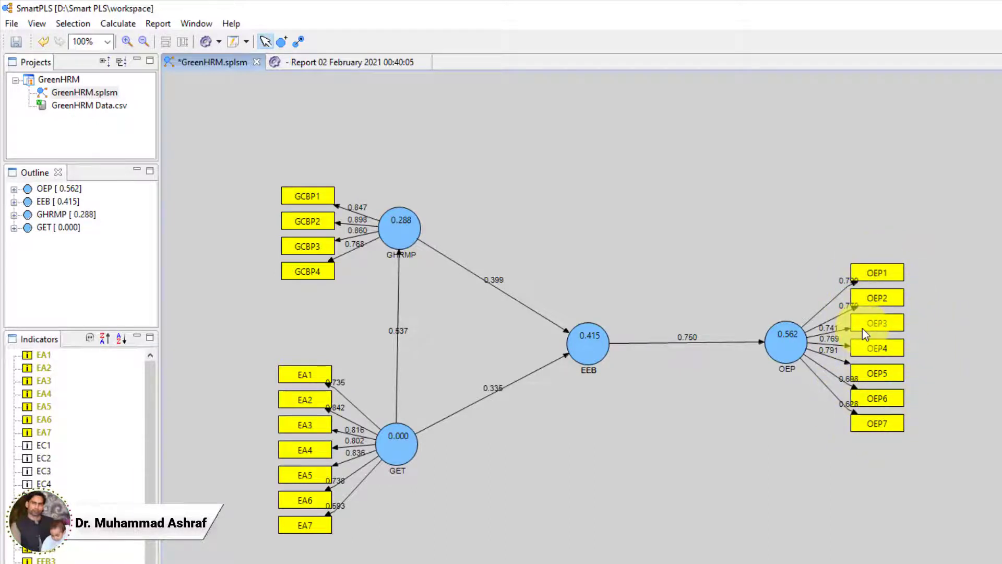
# - Compare the AVE values of the constructs in the report with the indicator loadings in the model, especially those of OEP
pyautogui.click(342, 62)
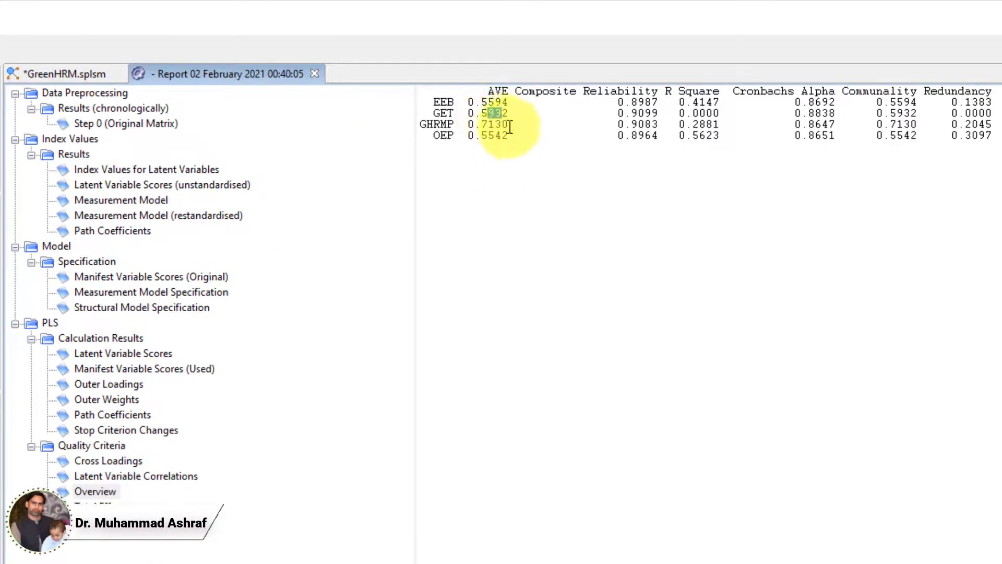
pyautogui.moveTo(509, 126); pyautogui.dragTo(489, 135)
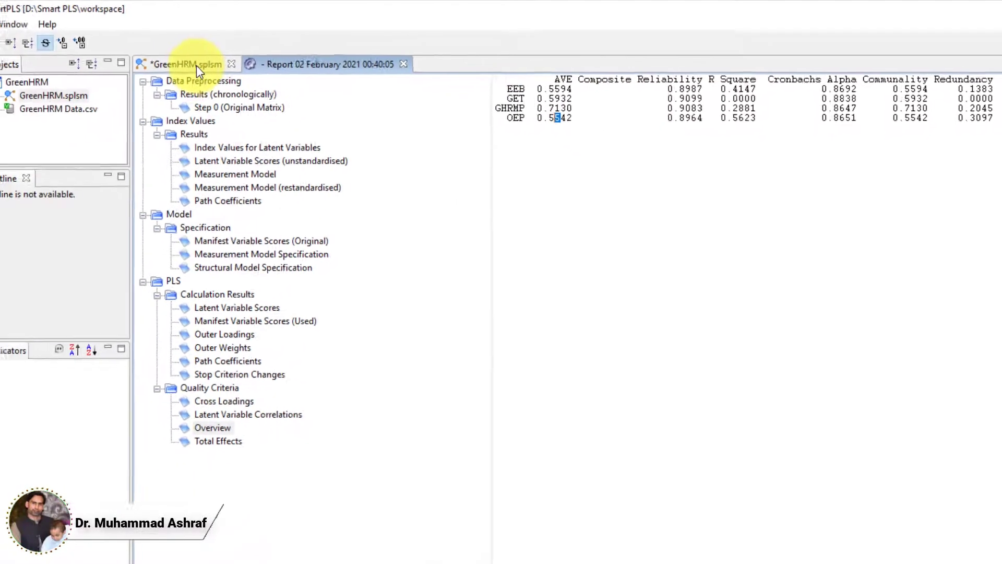
pyautogui.click(196, 65)
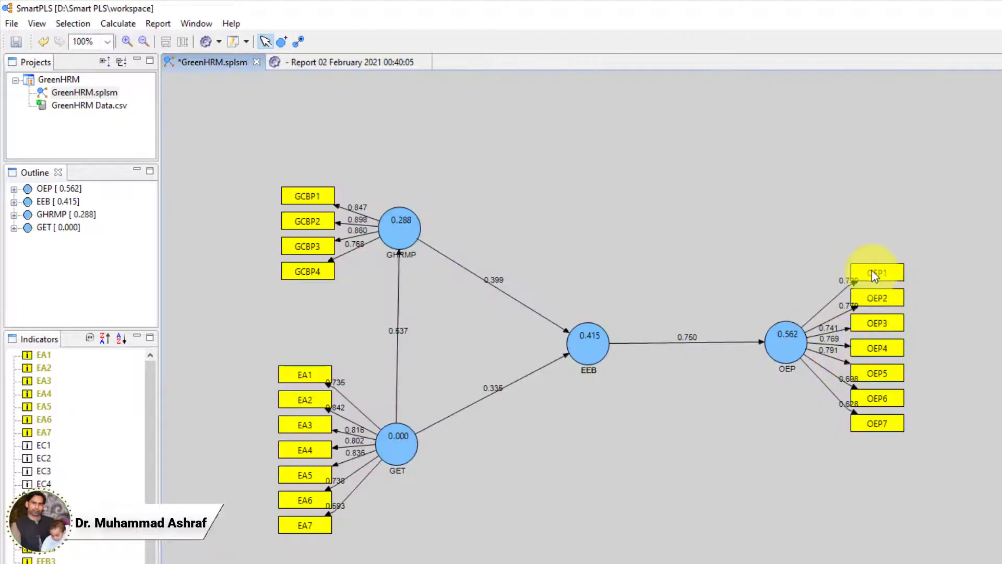
pyautogui.click(340, 64)
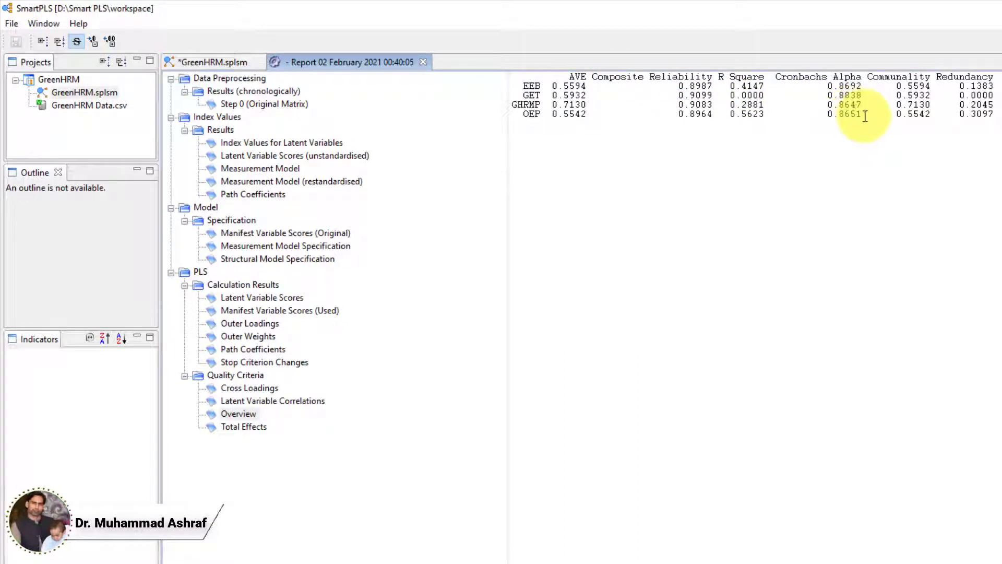
pyautogui.click(208, 63)
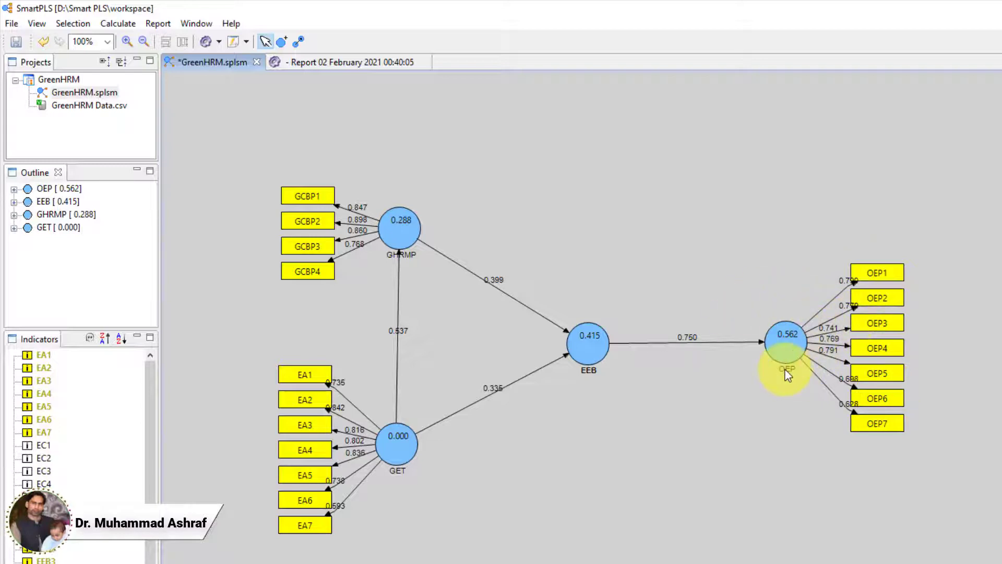
pyautogui.click(356, 60)
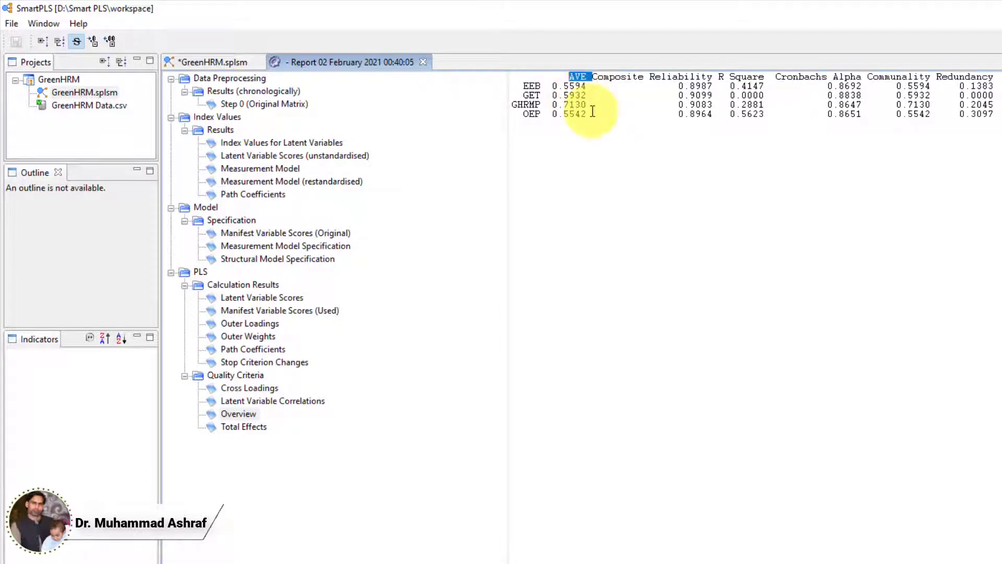
pyautogui.moveTo(588, 111); pyautogui.dragTo(569, 99)
pyautogui.click(568, 99)
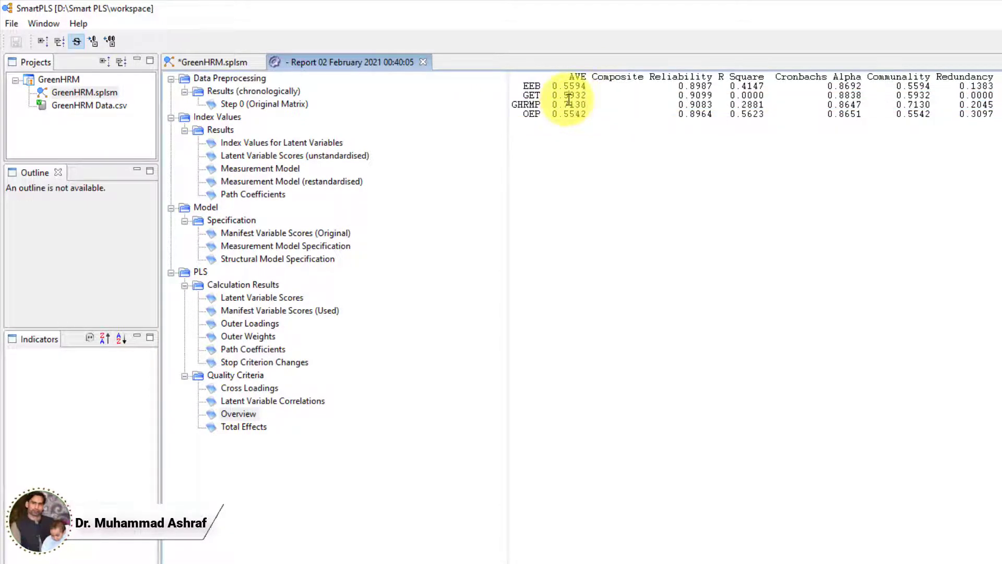
pyautogui.click(217, 64)
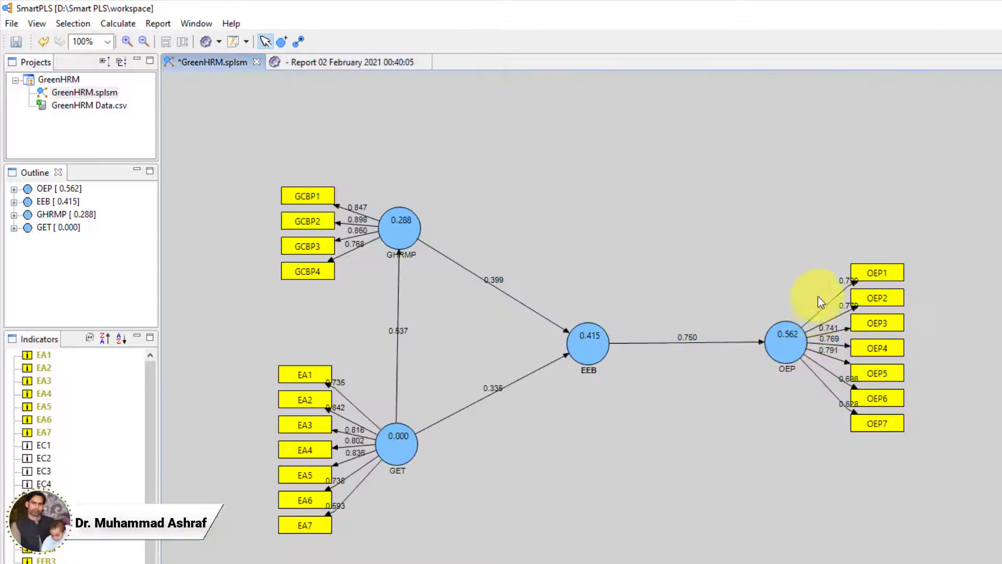
# - Return to the report and examine the AVE column of the quality criteria overview
pyautogui.click(340, 67)
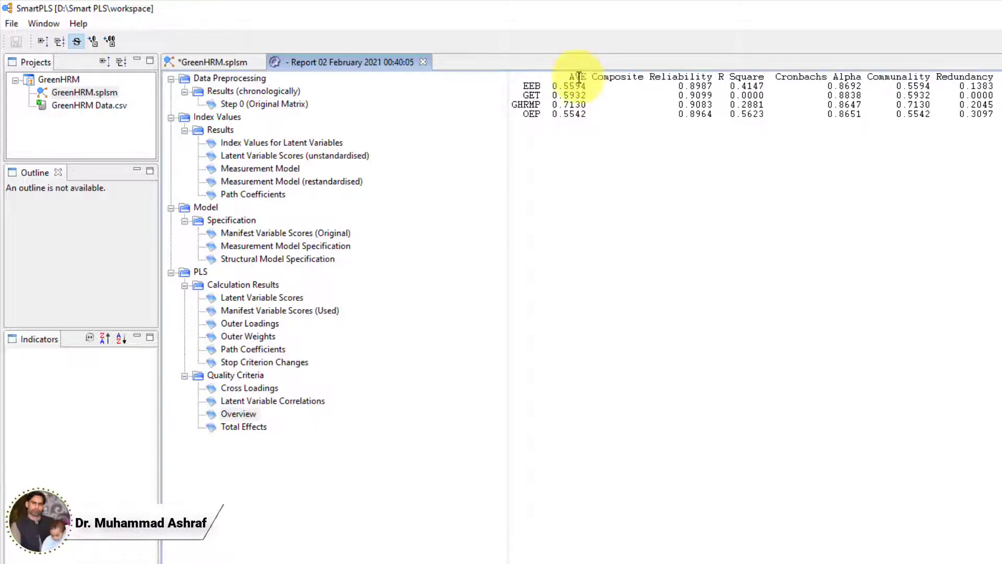
pyautogui.moveTo(590, 77); pyautogui.dragTo(570, 76)
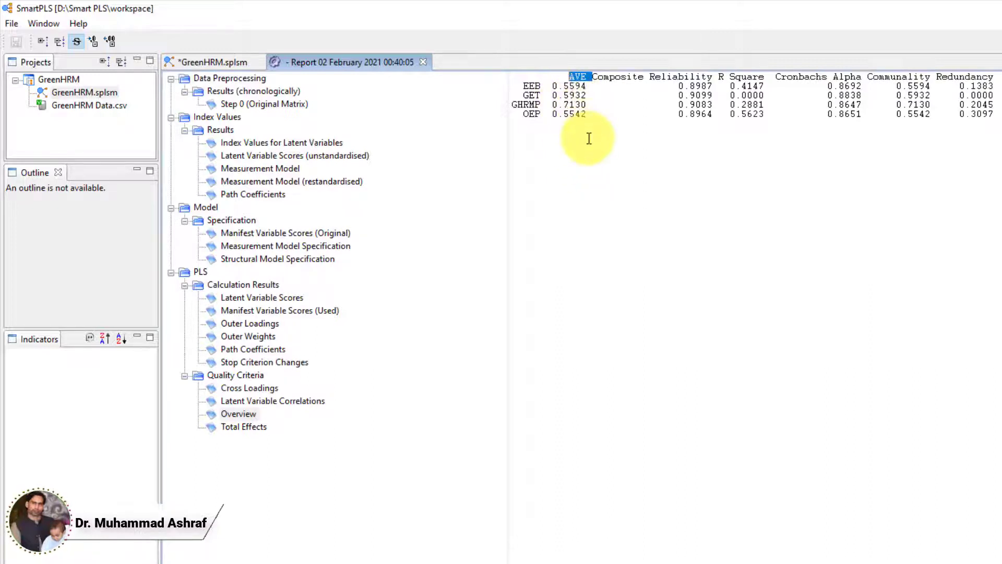
pyautogui.click(579, 73)
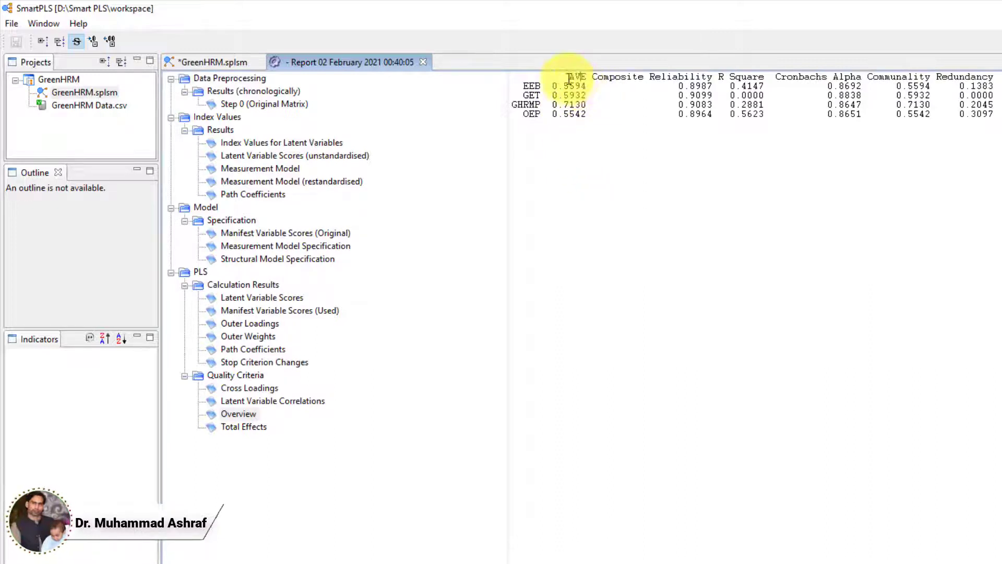
pyautogui.moveTo(566, 77); pyautogui.dragTo(588, 77)
pyautogui.click(576, 91)
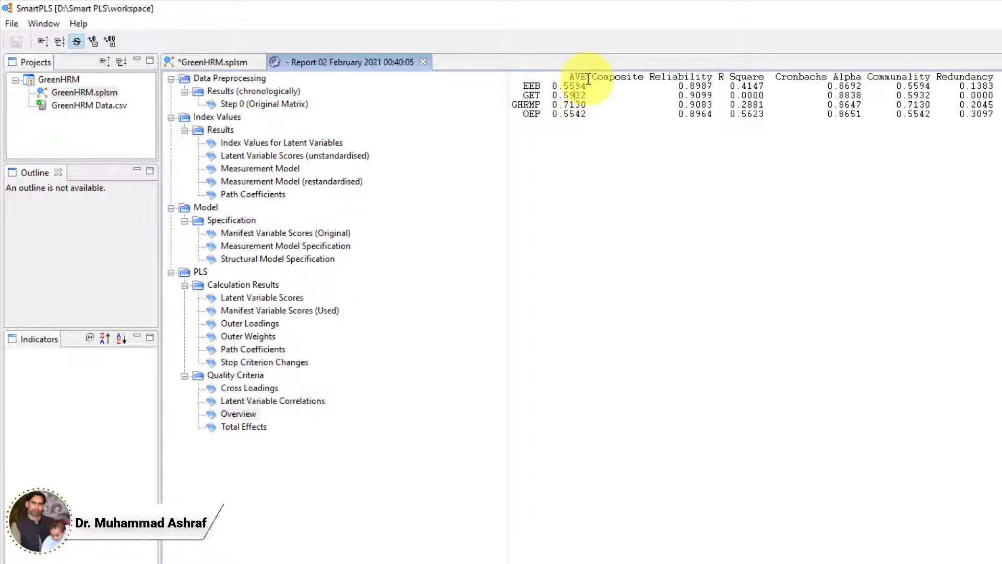
pyautogui.moveTo(589, 78); pyautogui.dragTo(569, 78)
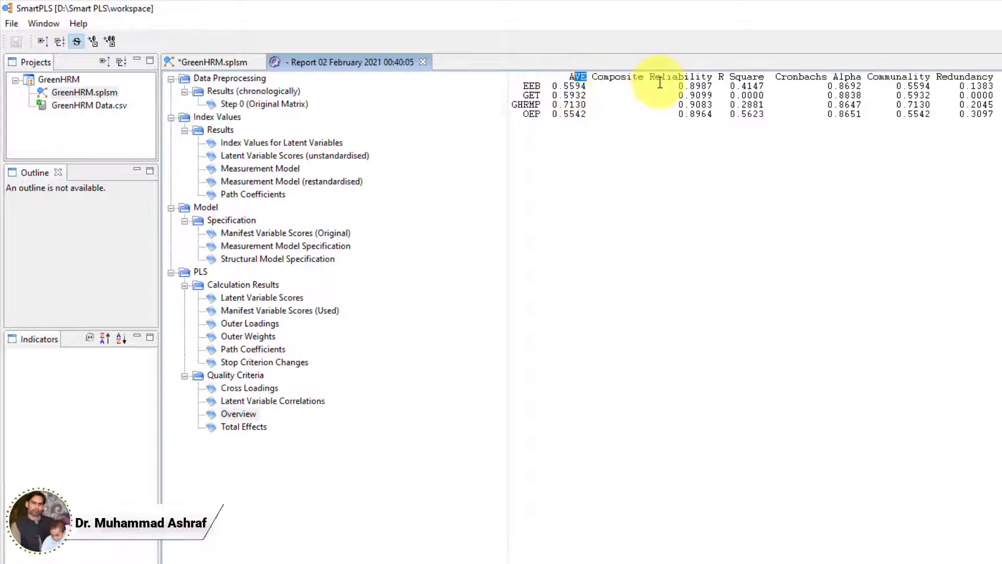
# - Compare the R Square values in the report overview with the values inside the constructs of the GreenHRM model
pyautogui.moveTo(718, 77); pyautogui.dragTo(759, 78)
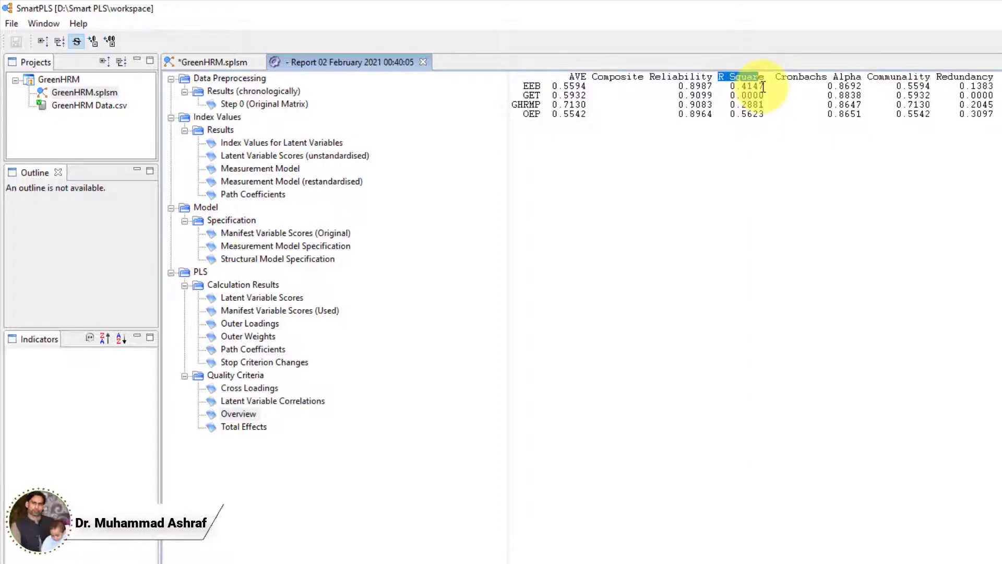
pyautogui.click(237, 62)
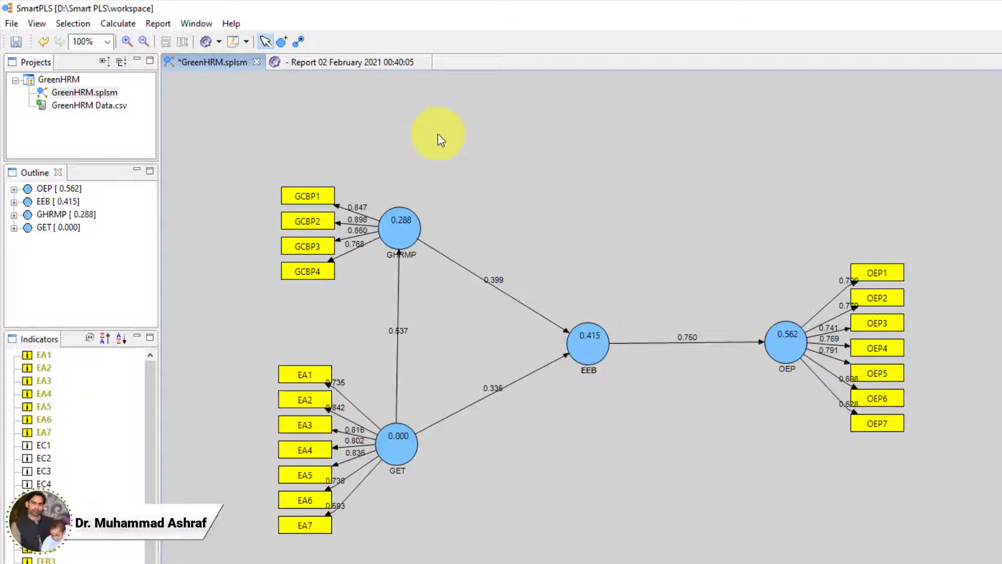
pyautogui.click(352, 62)
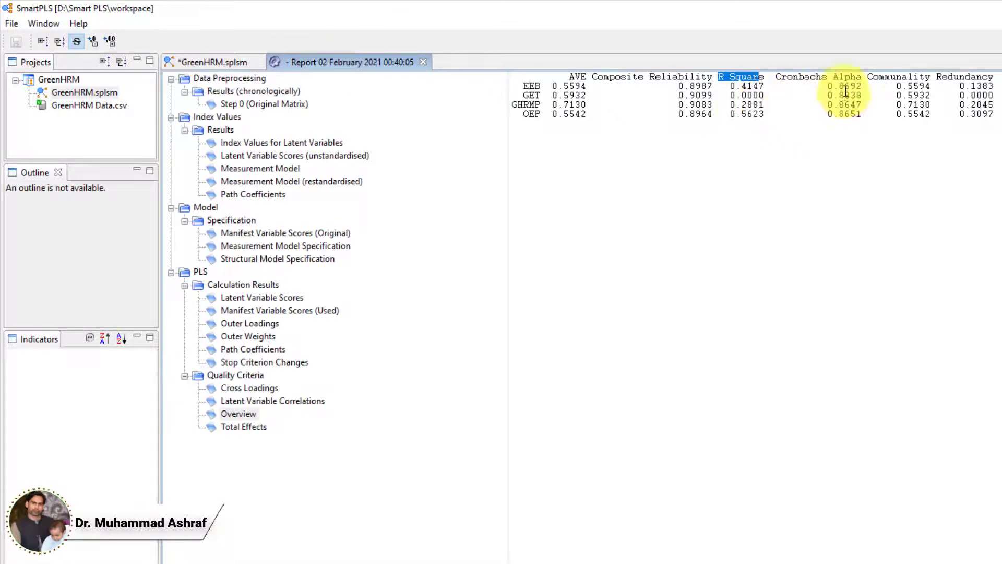
pyautogui.click(736, 98)
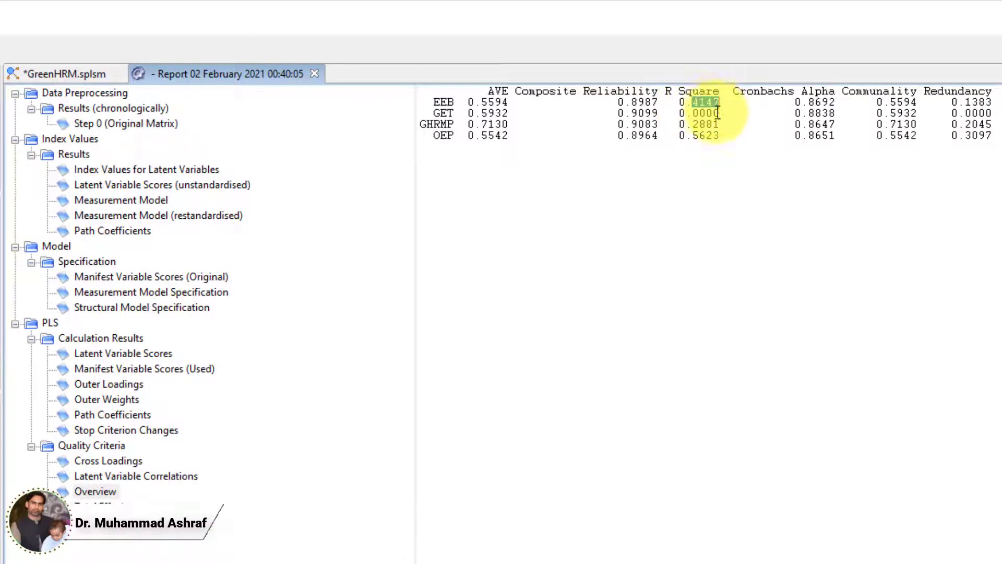
pyautogui.click(706, 136)
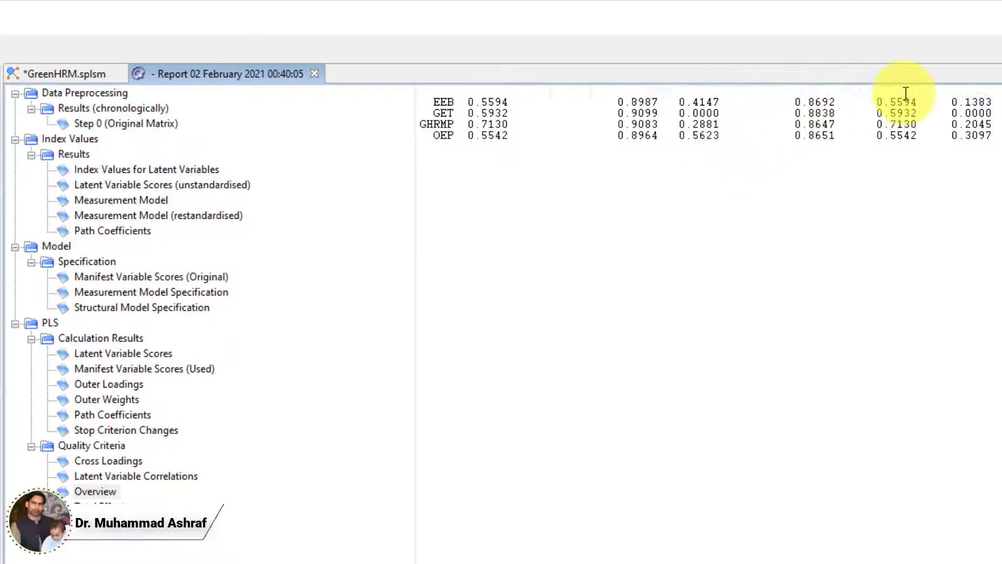
# - Examine the Communality column in the overview and compare its values with the AVE column
pyautogui.moveTo(849, 92); pyautogui.dragTo(914, 93)
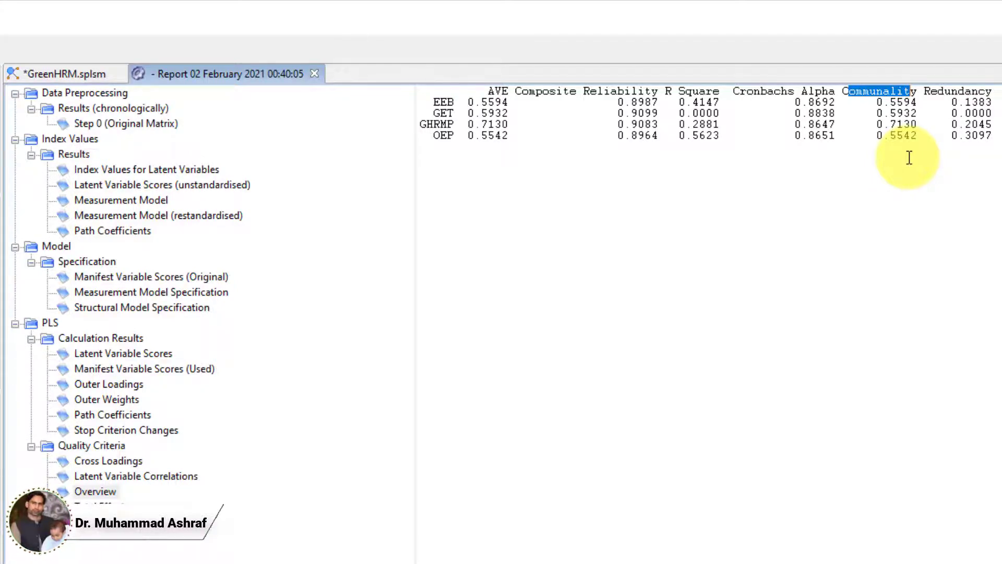
pyautogui.moveTo(842, 92); pyautogui.dragTo(909, 95)
pyautogui.click(910, 102)
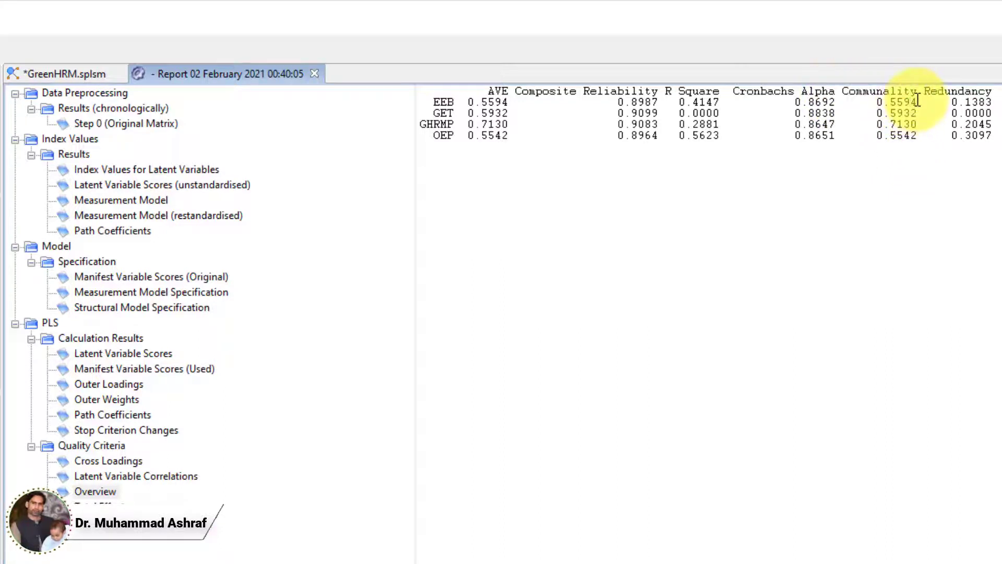
pyautogui.moveTo(911, 103); pyautogui.dragTo(903, 108)
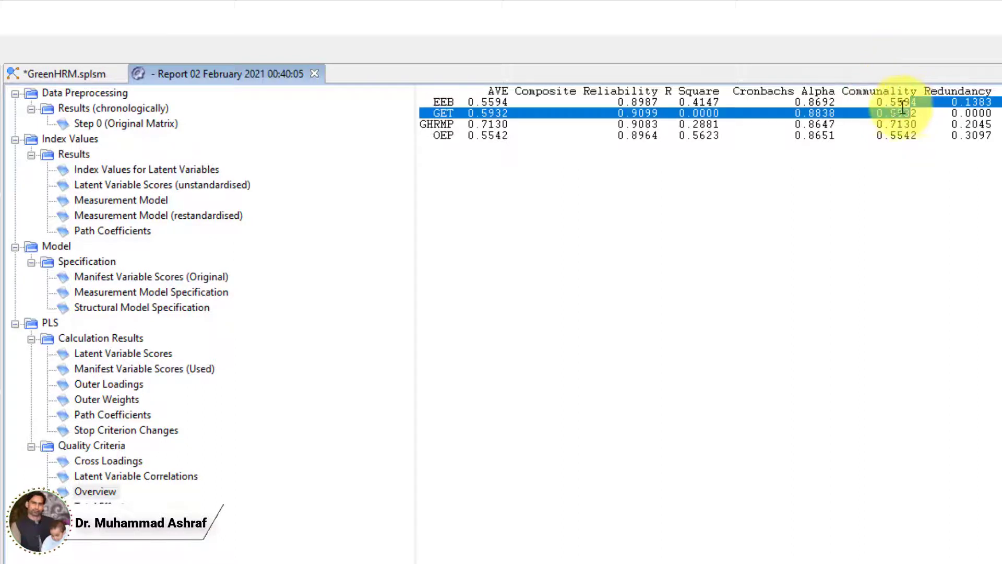
pyautogui.click(500, 102)
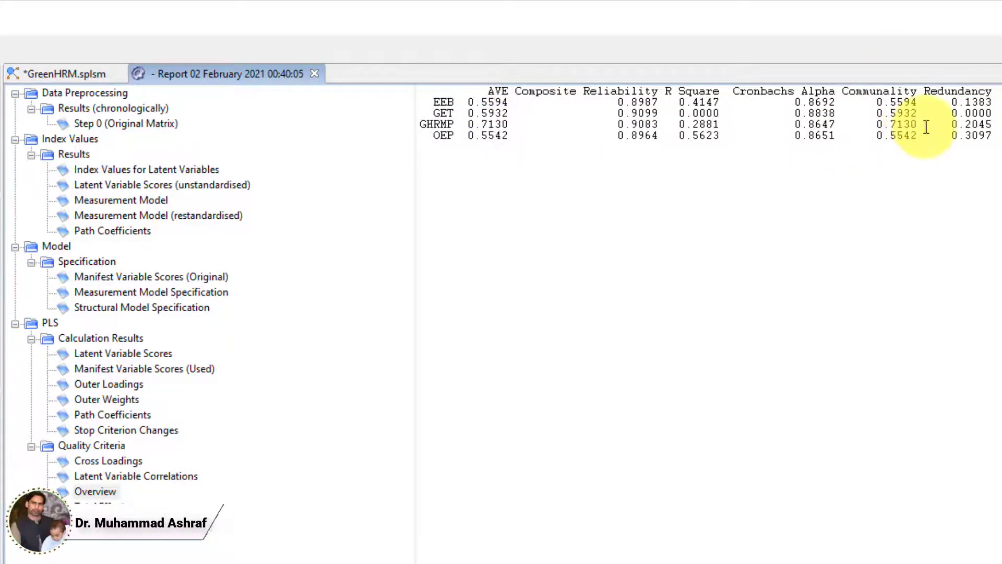
pyautogui.moveTo(903, 92); pyautogui.dragTo(849, 92)
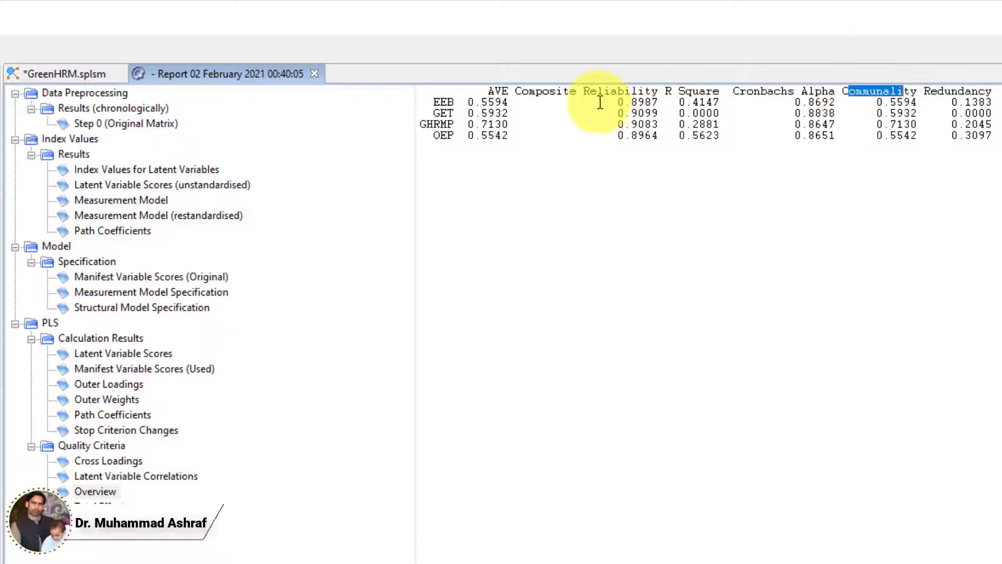
pyautogui.moveTo(489, 93); pyautogui.dragTo(513, 95)
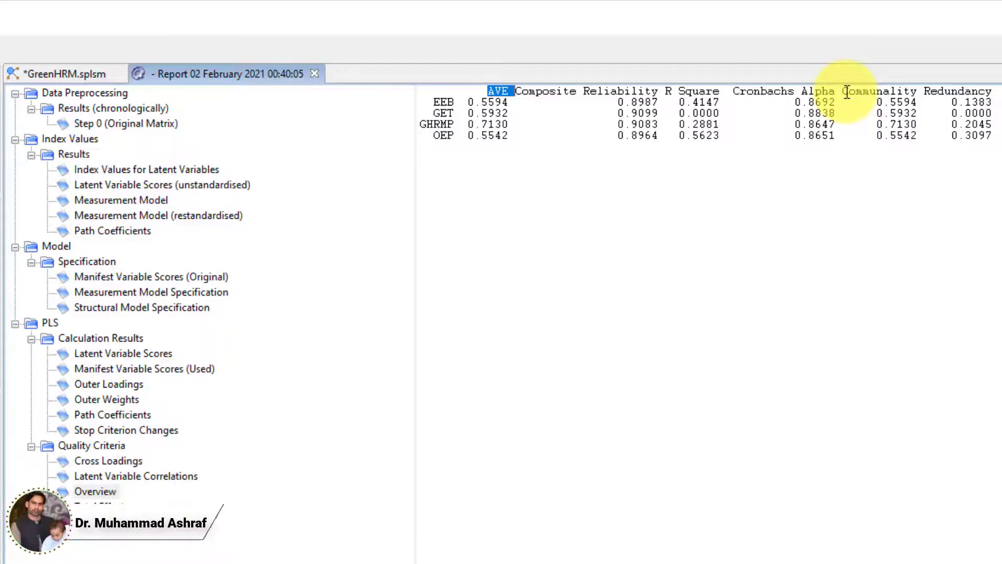
# - Examine the Redundancy column in relation to Communality and R Square, rechecking Communality against AVE
pyautogui.doubleClick(976, 93)
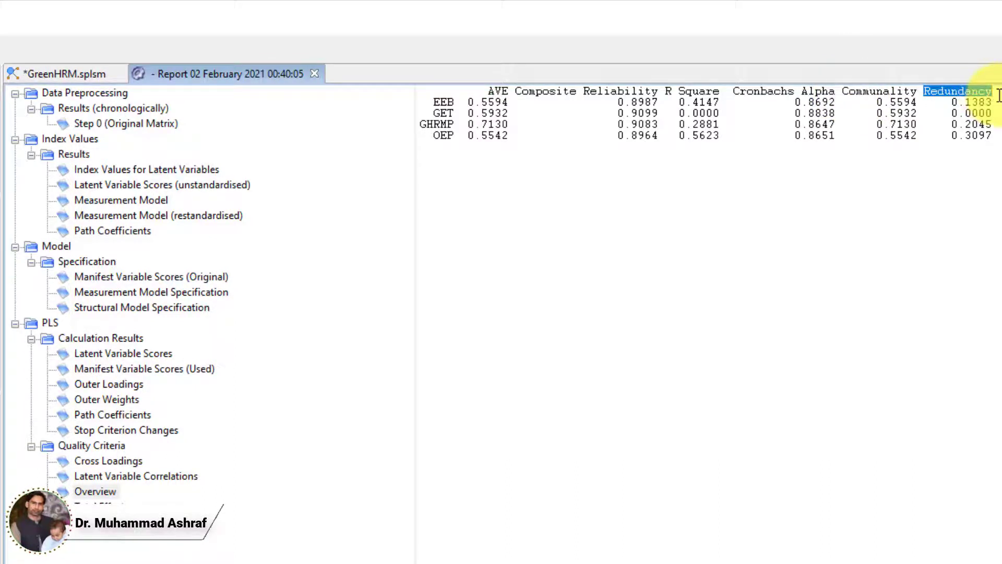
pyautogui.click(846, 93)
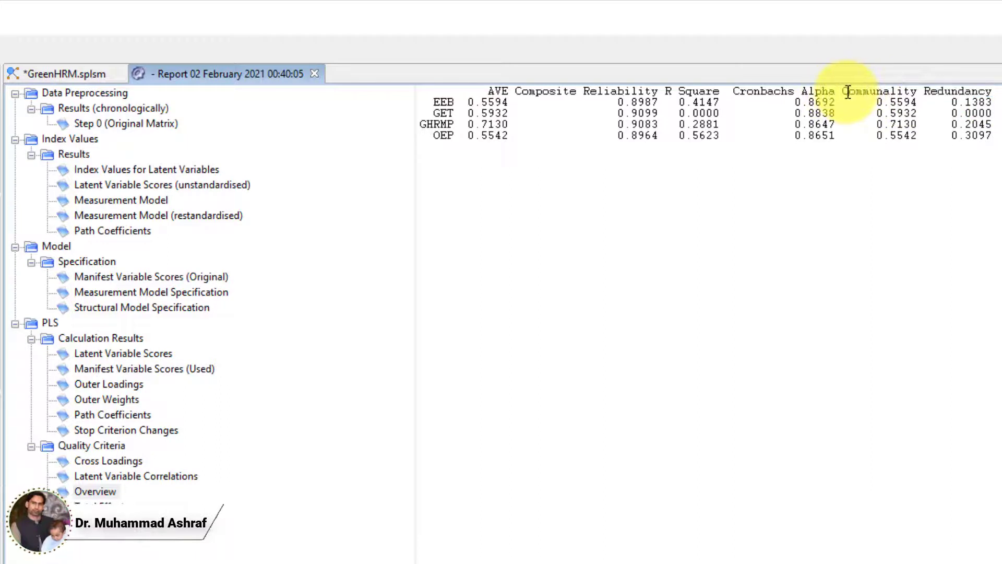
pyautogui.moveTo(844, 93); pyautogui.dragTo(905, 118)
pyautogui.click(511, 93)
pyautogui.moveTo(508, 94); pyautogui.dragTo(497, 92)
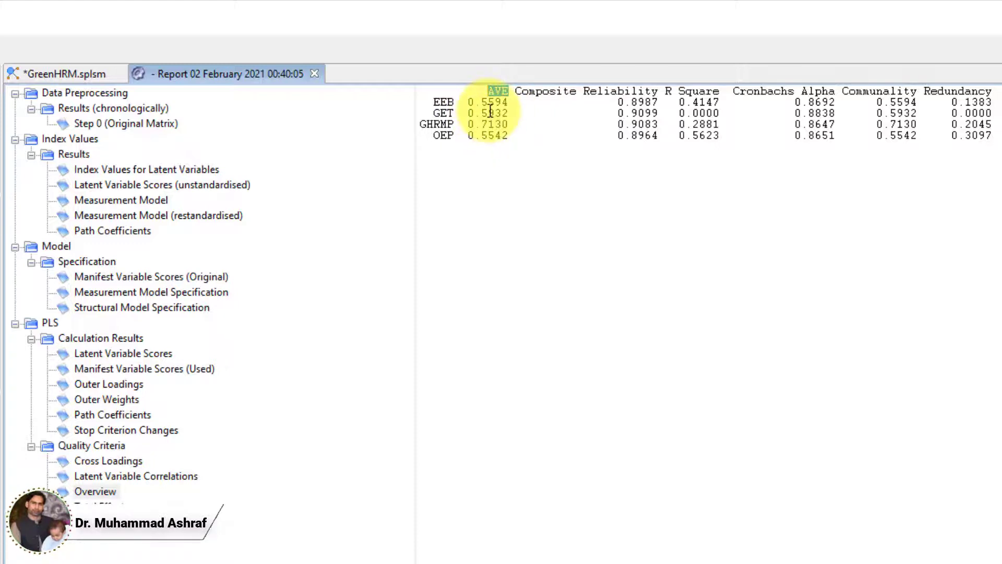
pyautogui.moveTo(842, 91); pyautogui.dragTo(913, 96)
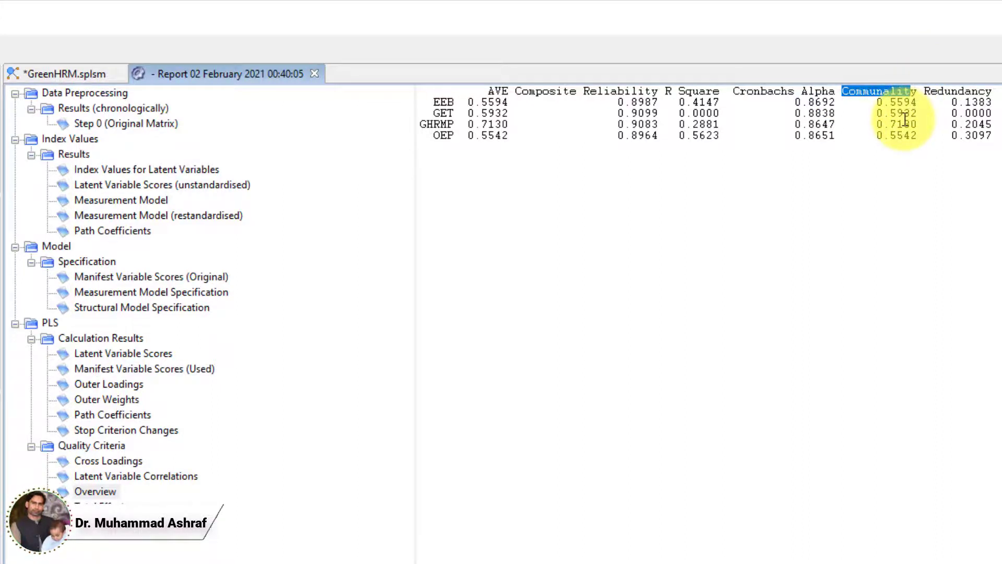
pyautogui.click(904, 115)
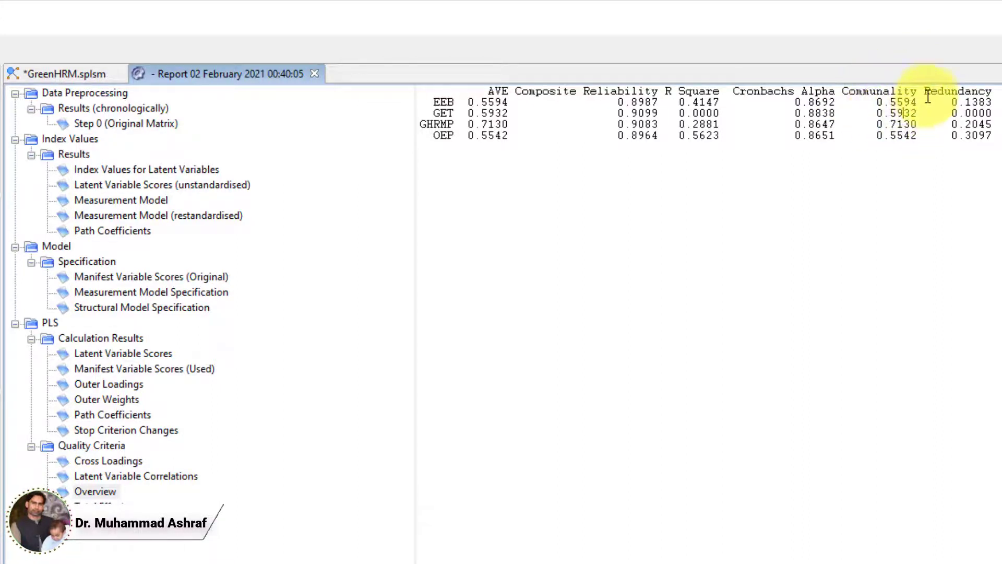
pyautogui.moveTo(923, 91); pyautogui.dragTo(992, 91)
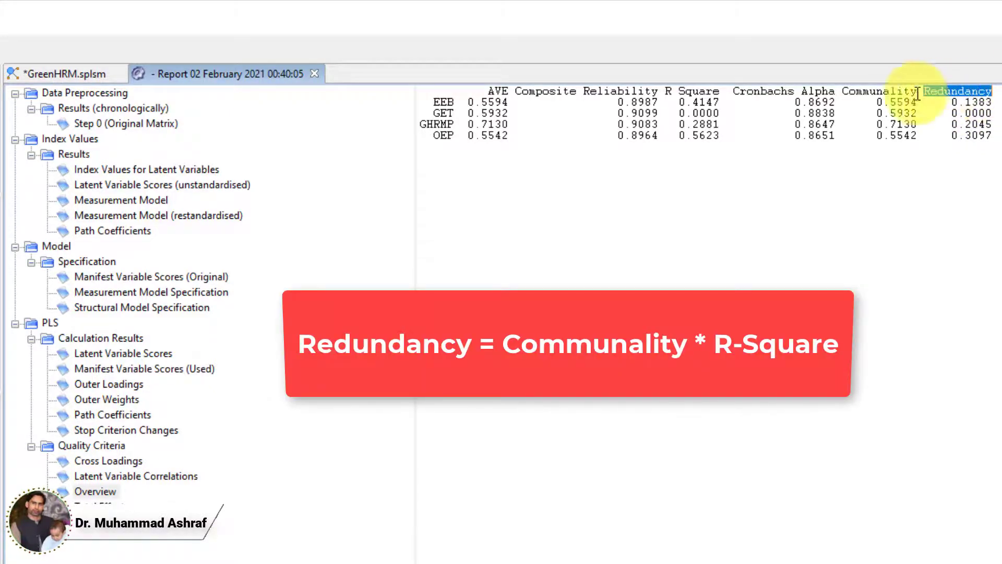
pyautogui.doubleClick(853, 91)
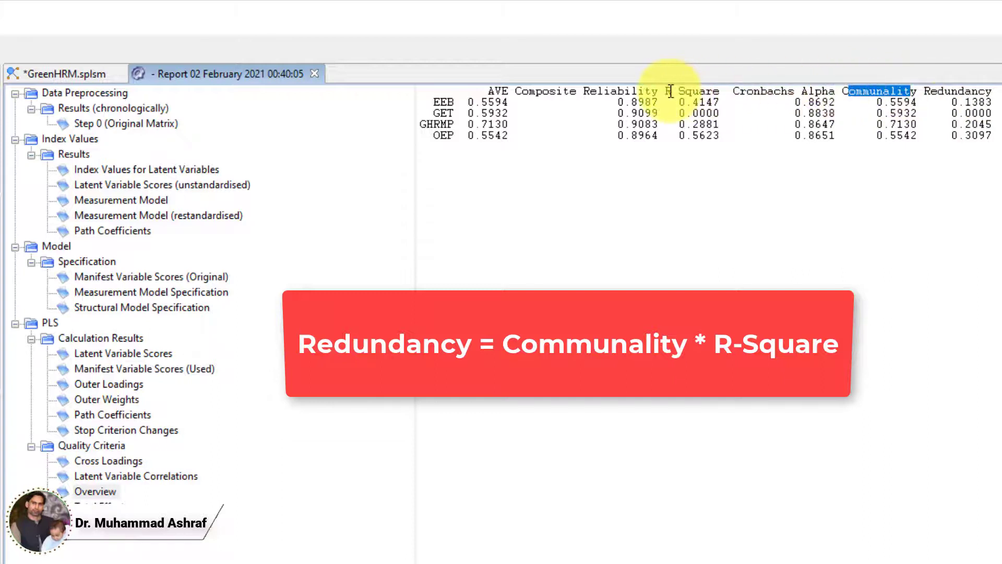
pyautogui.moveTo(672, 92); pyautogui.dragTo(724, 92)
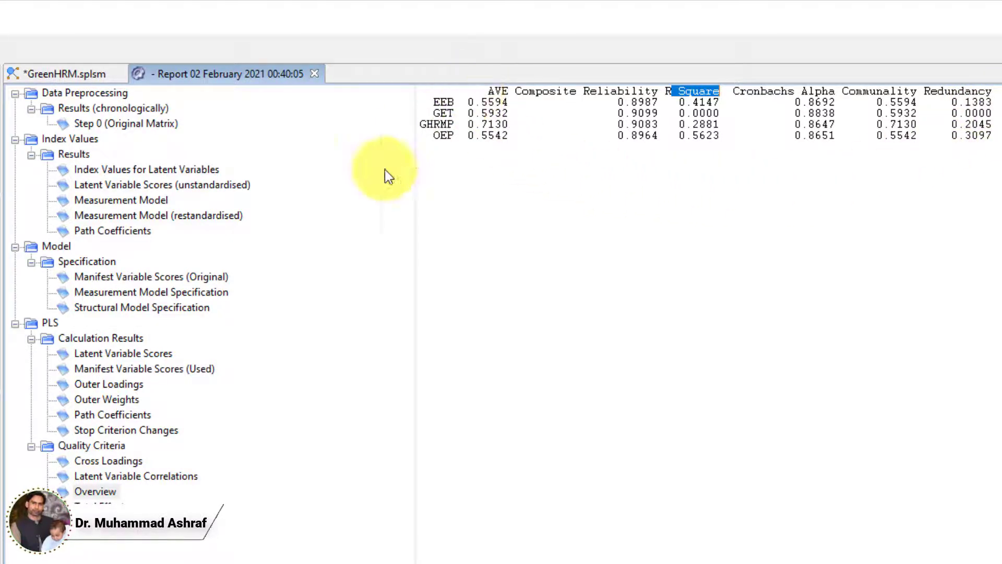
# - Review each quality criterion in the overview from AVE to Redundancy, focusing on the R Square of EEB
pyautogui.moveTo(503, 91)
pyautogui.mouseDown()
pyautogui.moveTo(491, 92)
pyautogui.moveTo(508, 94)
pyautogui.mouseUp()
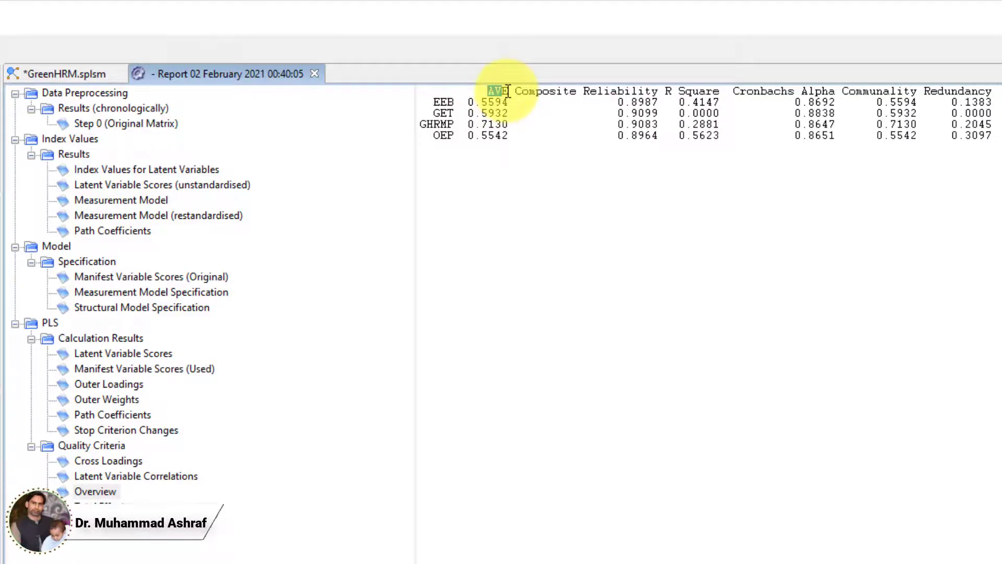
pyautogui.moveTo(515, 91); pyautogui.dragTo(659, 92)
pyautogui.moveTo(734, 91); pyautogui.dragTo(817, 140)
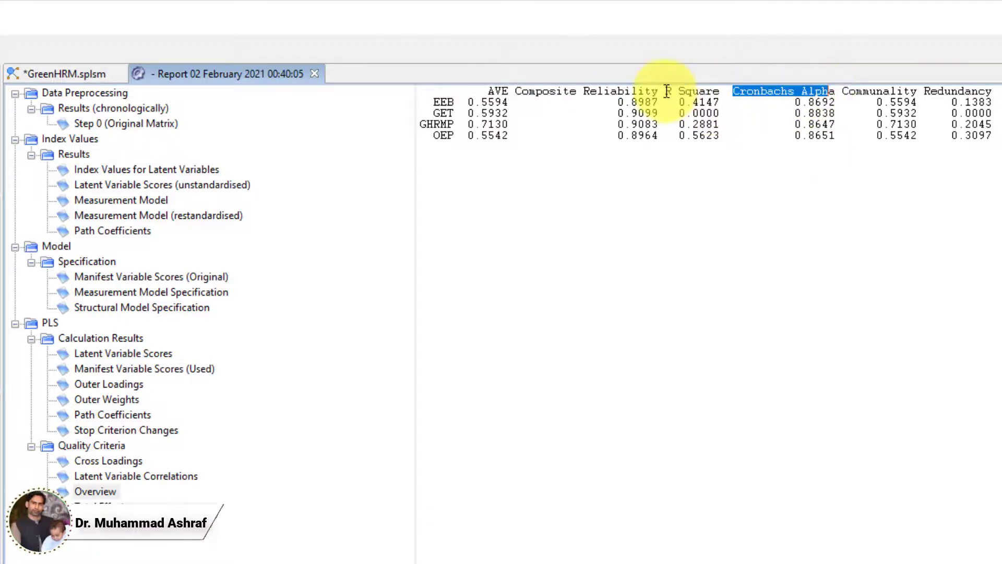
pyautogui.moveTo(666, 92); pyautogui.dragTo(718, 112)
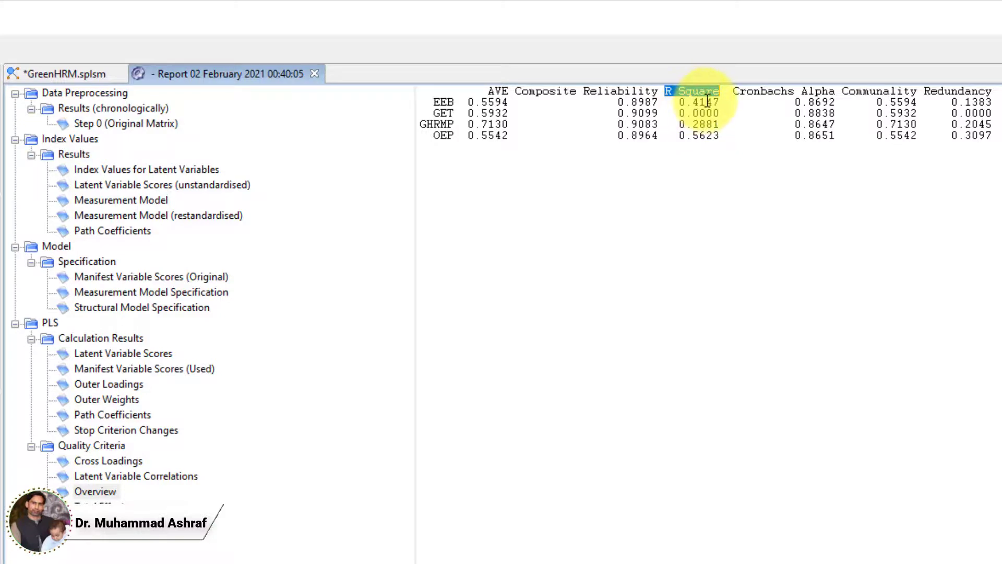
pyautogui.moveTo(693, 102); pyautogui.dragTo(719, 102)
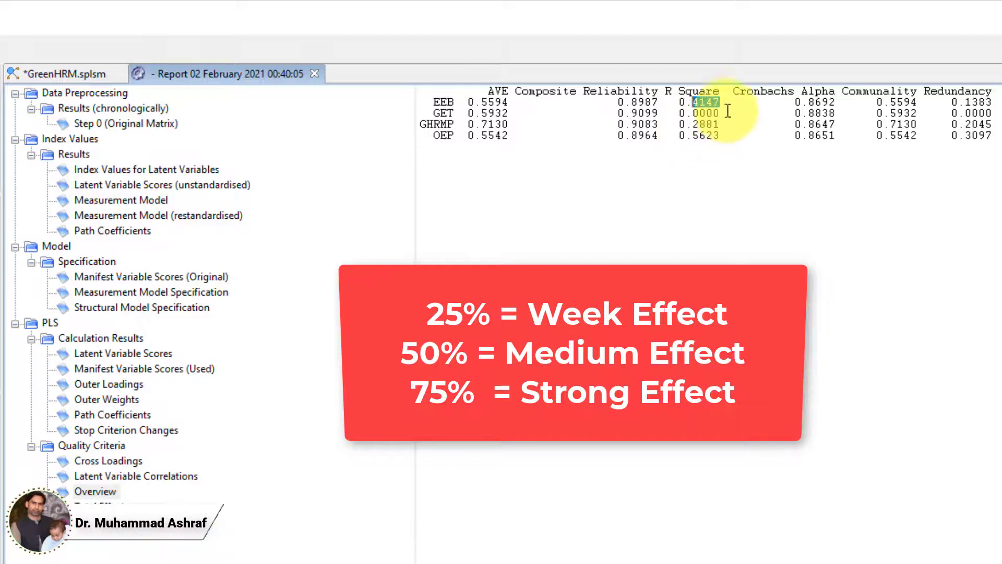
pyautogui.moveTo(720, 91); pyautogui.dragTo(666, 91)
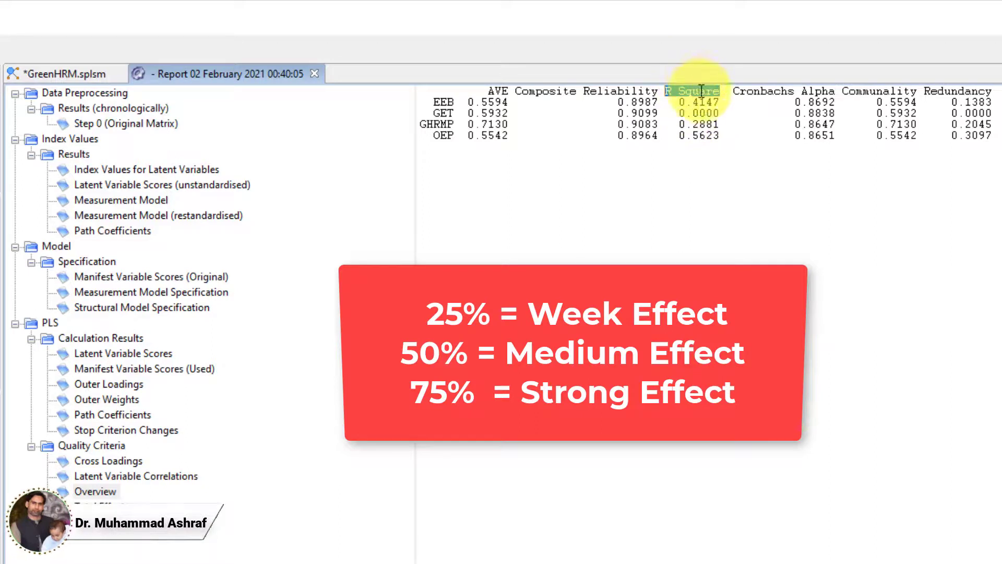
pyautogui.moveTo(917, 93); pyautogui.dragTo(881, 91)
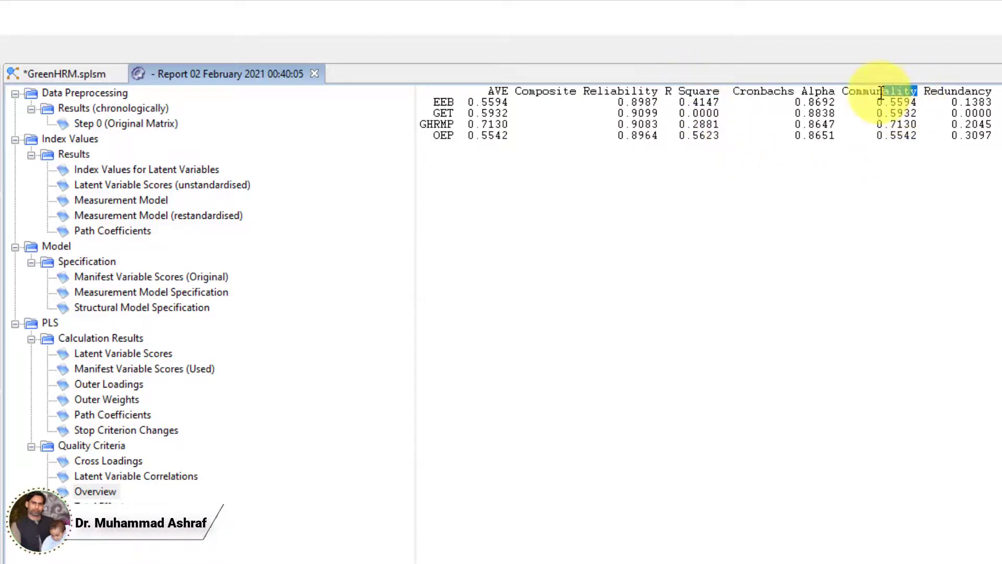
pyautogui.moveTo(510, 92); pyautogui.dragTo(488, 92)
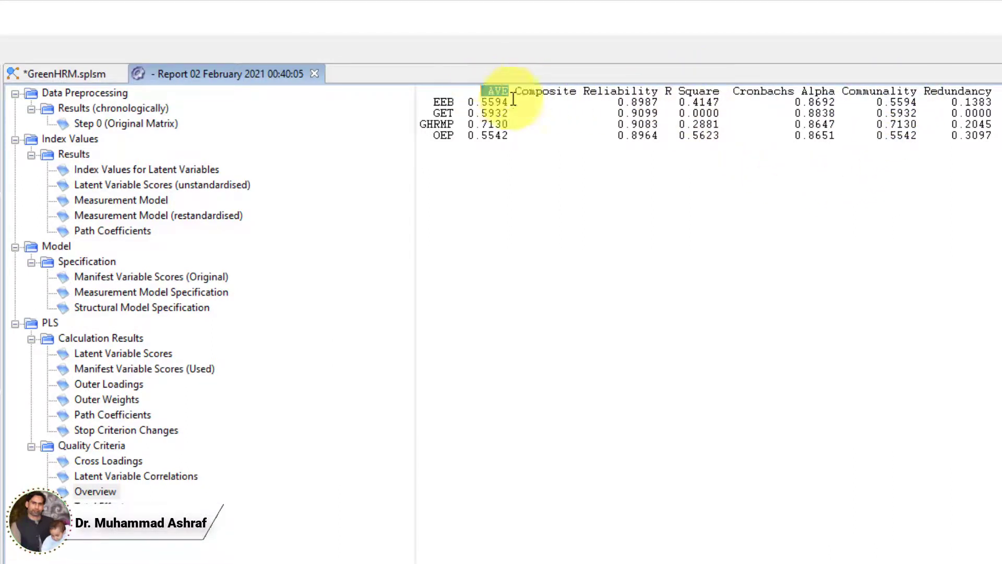
pyautogui.moveTo(985, 91); pyautogui.dragTo(931, 91)
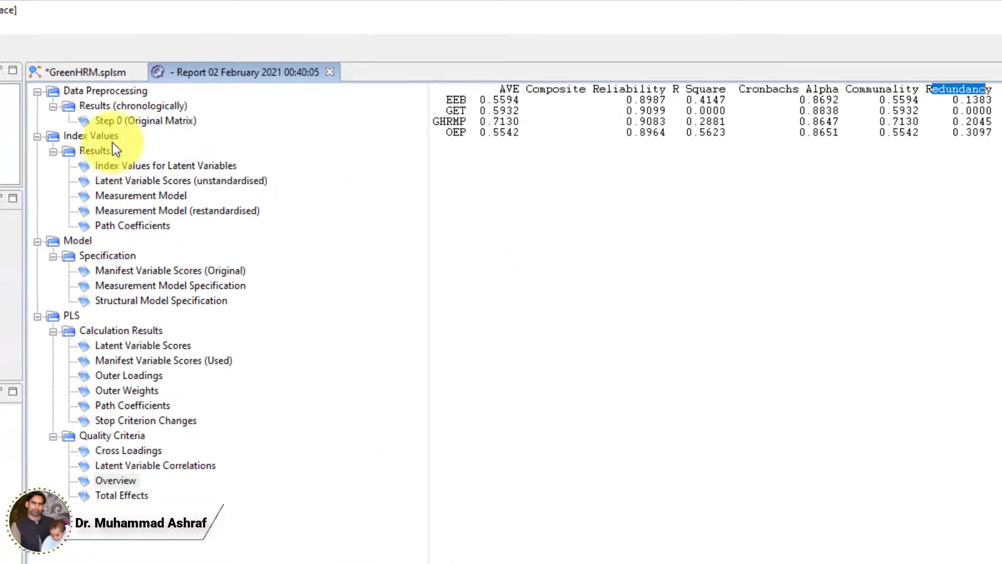
# - Check the GreenHRM model, review the complete Overview table of the Quality Criteria once more, and return to the model
pyautogui.click(84, 71)
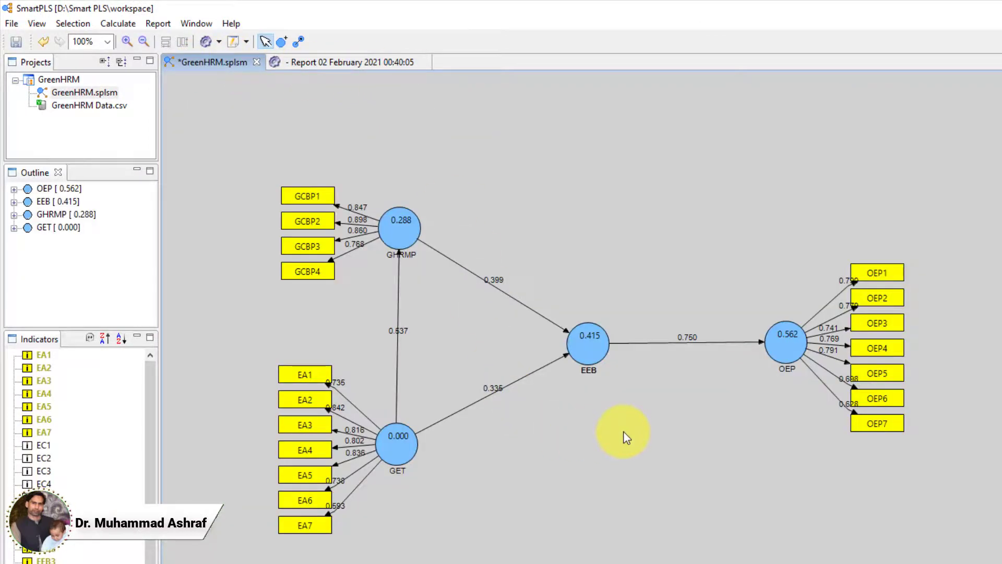
pyautogui.click(343, 64)
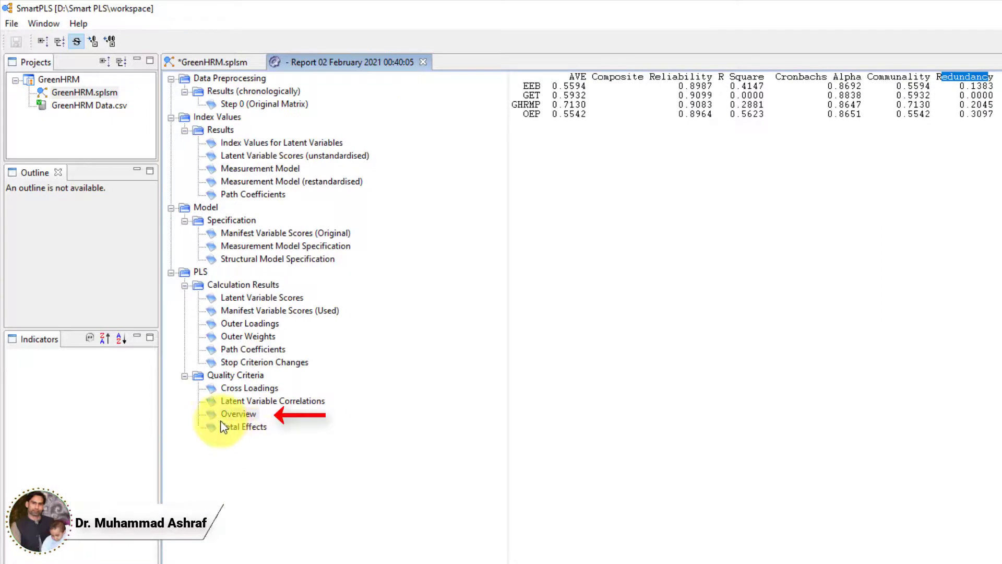
pyautogui.click(236, 416)
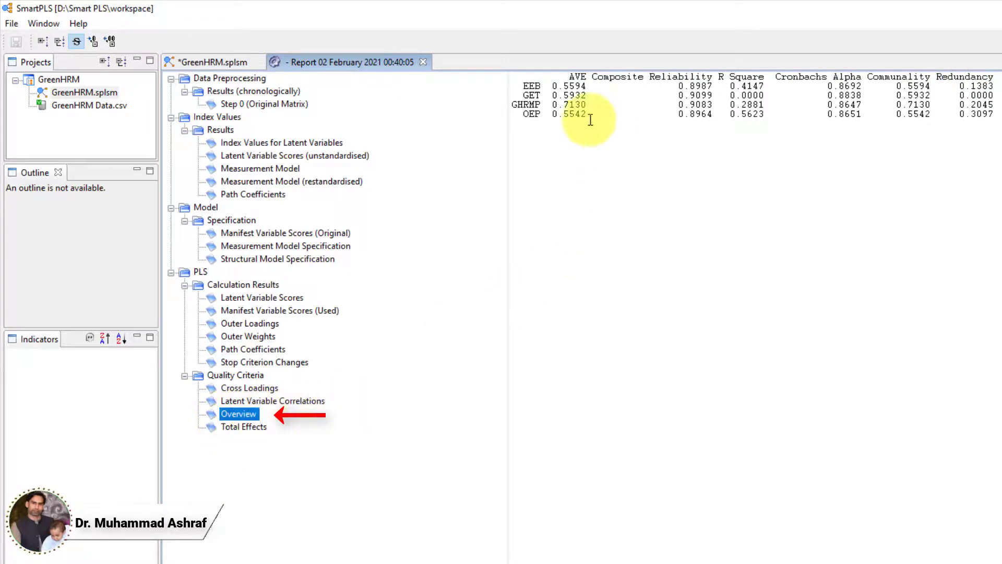
pyautogui.moveTo(563, 77); pyautogui.dragTo(992, 120)
pyautogui.click(839, 113)
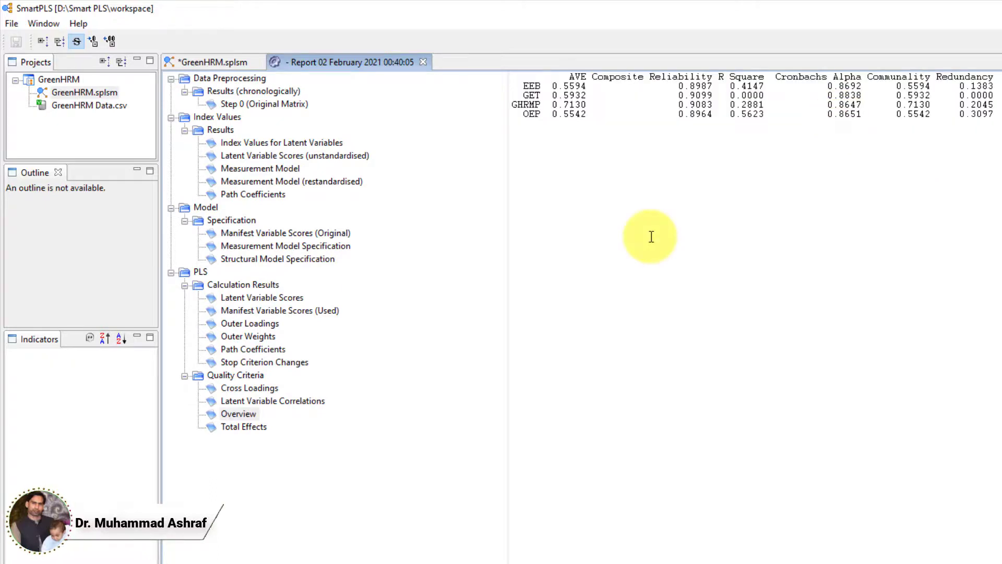
pyautogui.click(212, 67)
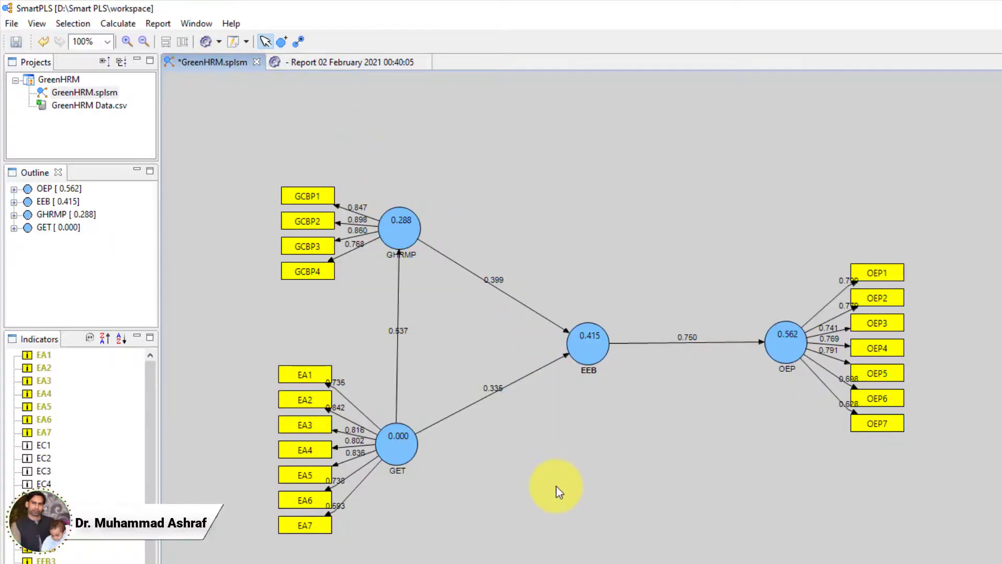